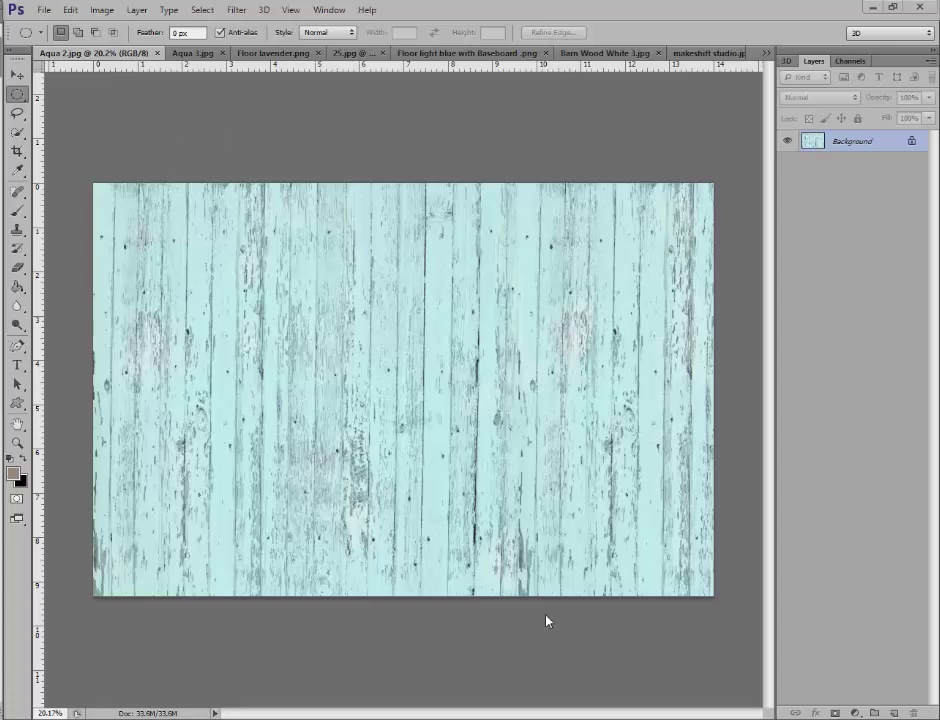
Step: Look through the open wood, floor and portrait images, and close makeshift studio.jpg
{"action": "left_click", "coordinate": [193, 53]}
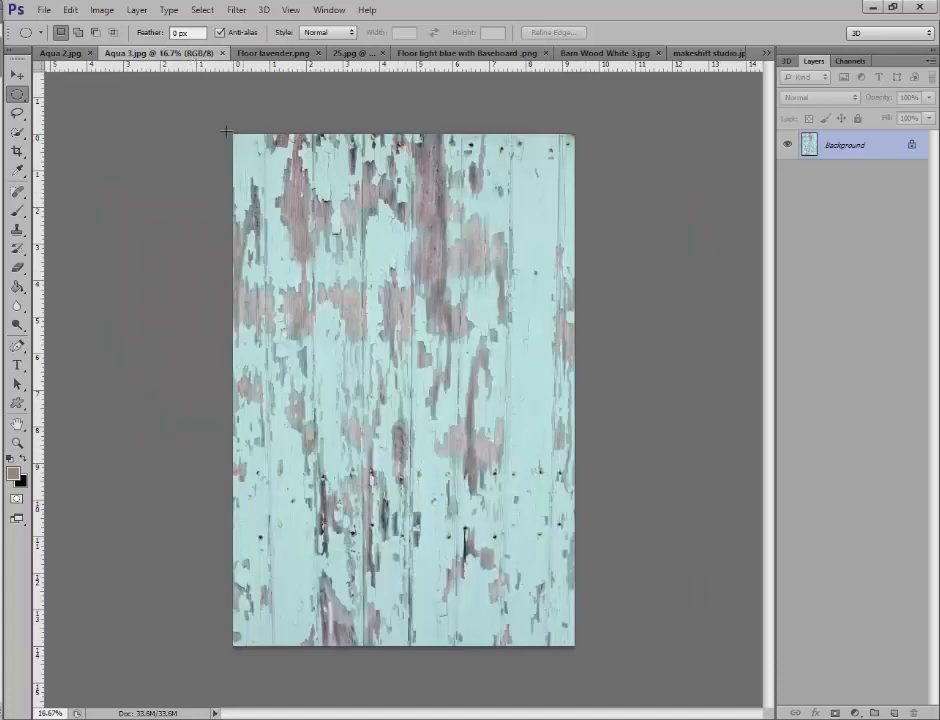
{"action": "left_click", "coordinate": [273, 53]}
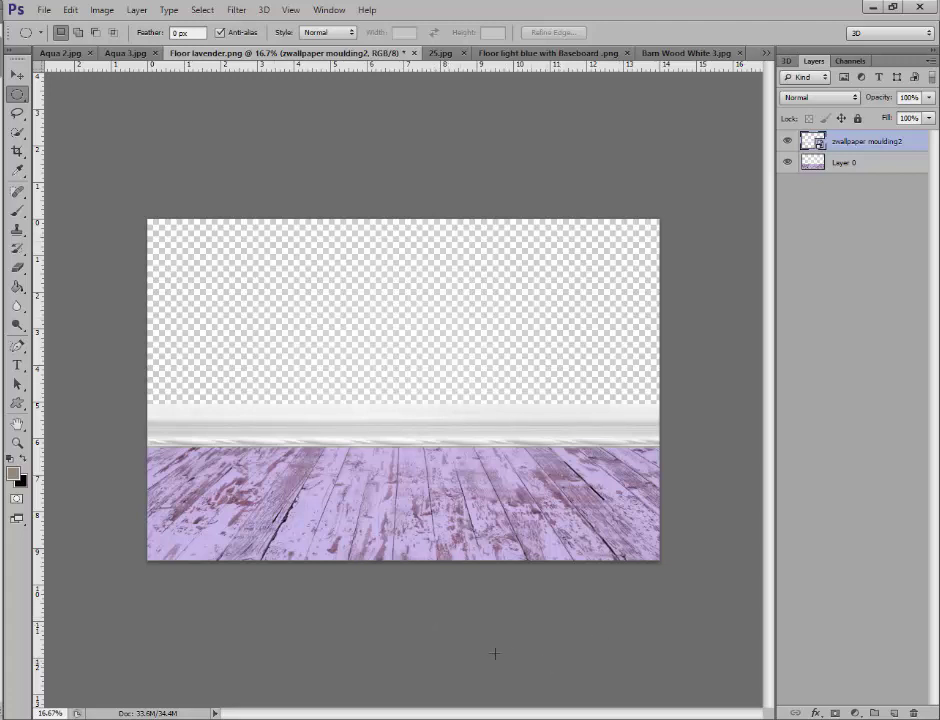
{"action": "left_click", "coordinate": [442, 54]}
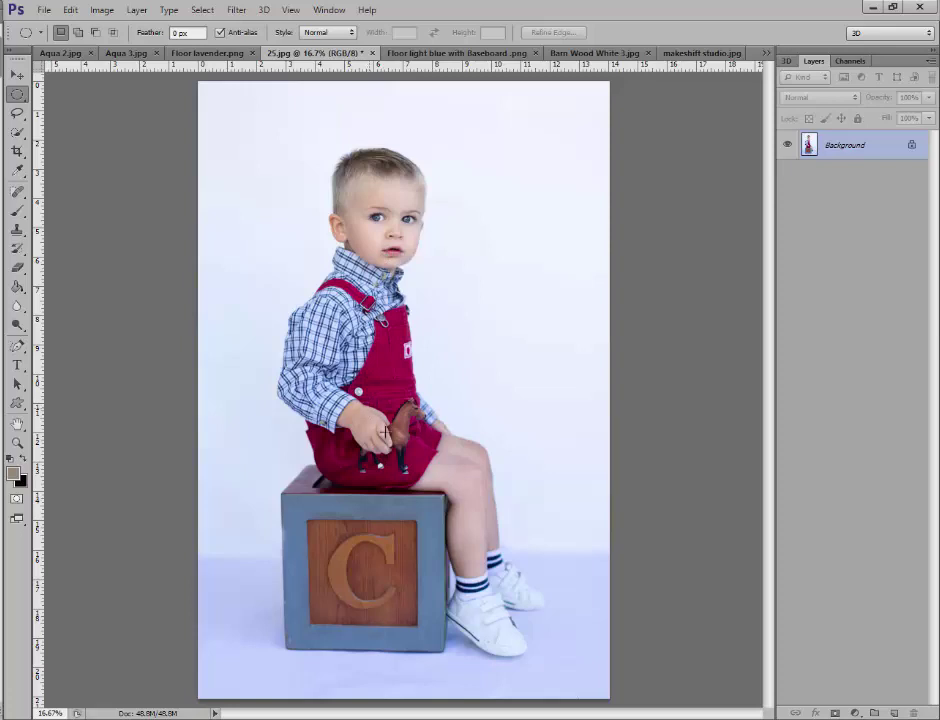
{"action": "left_click", "coordinate": [684, 55]}
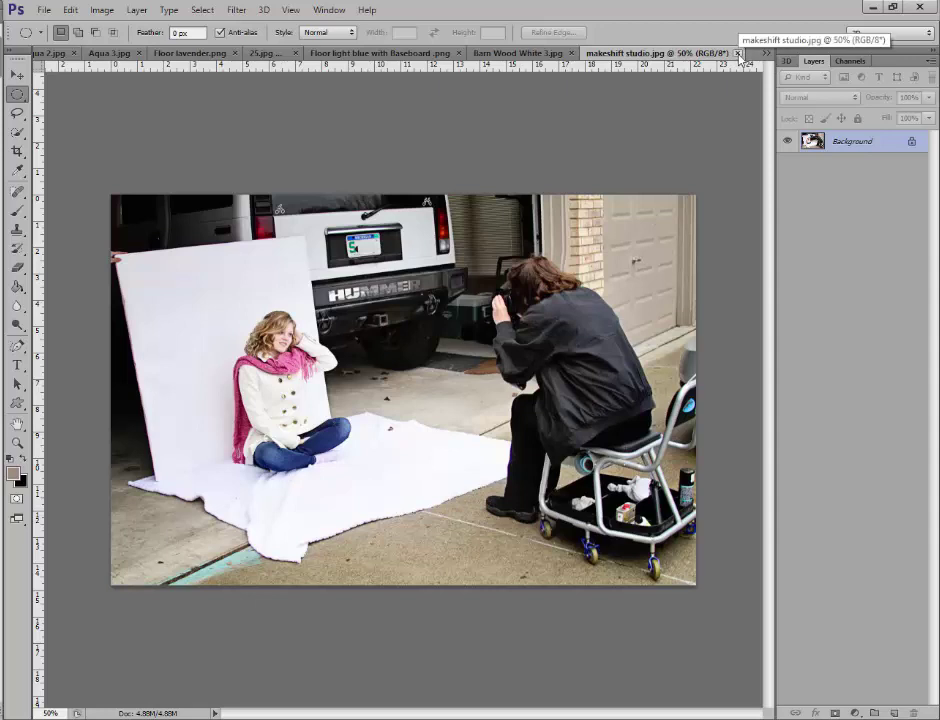
{"action": "left_click", "coordinate": [739, 55]}
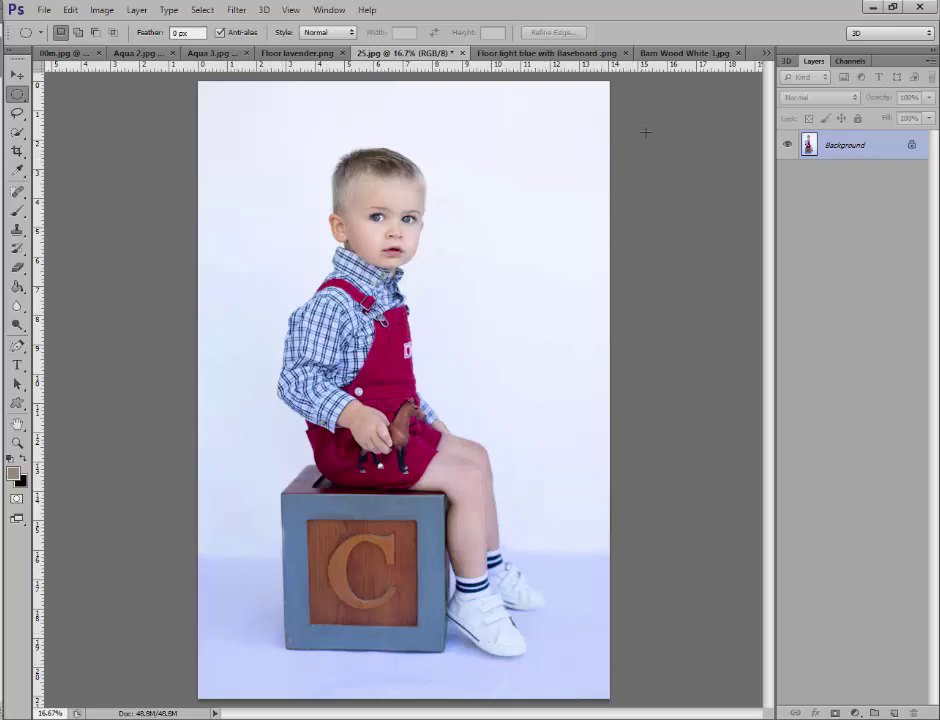
Step: Copy the Barn Wood White 3.jpg texture into 25.jpg as a new layer and close the texture file
{"action": "left_click", "coordinate": [667, 53]}
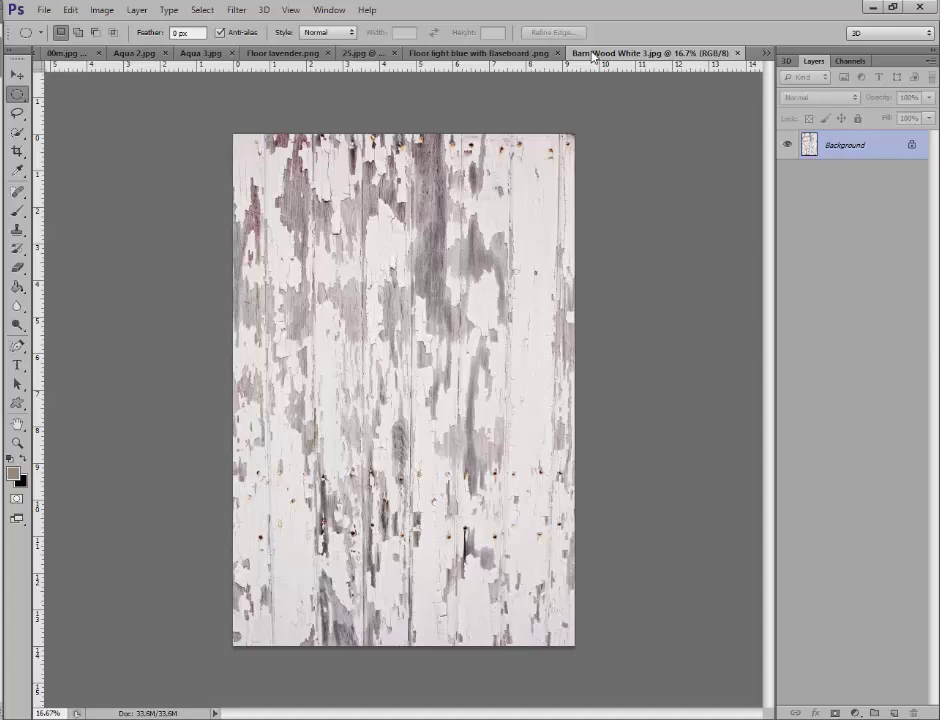
{"action": "left_click_drag", "start_coordinate": [592, 92], "coordinate": [579, 315]}
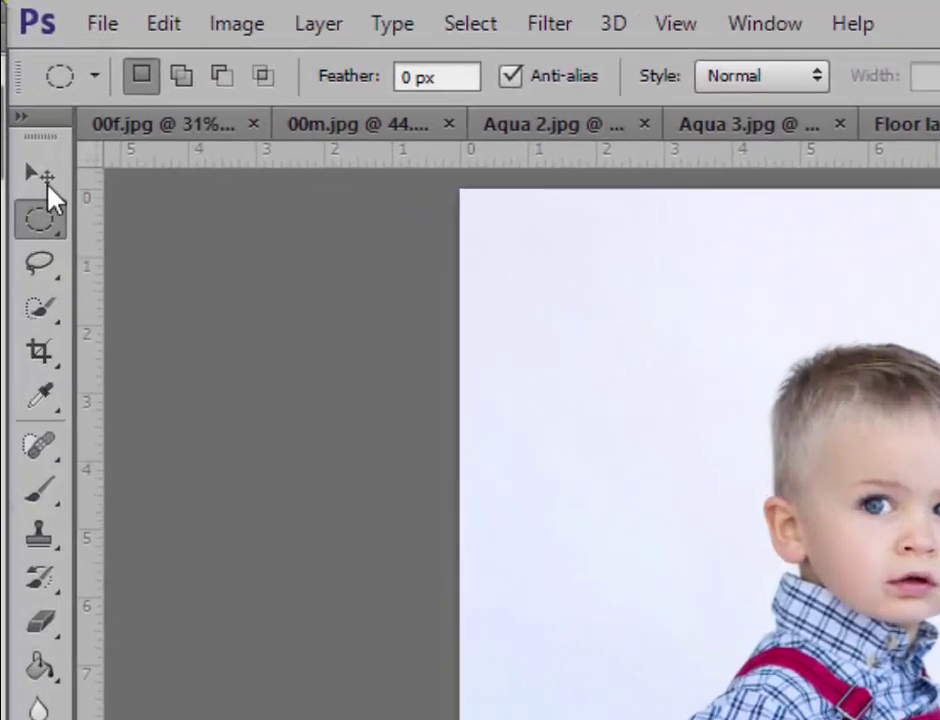
{"action": "left_click", "coordinate": [25, 112]}
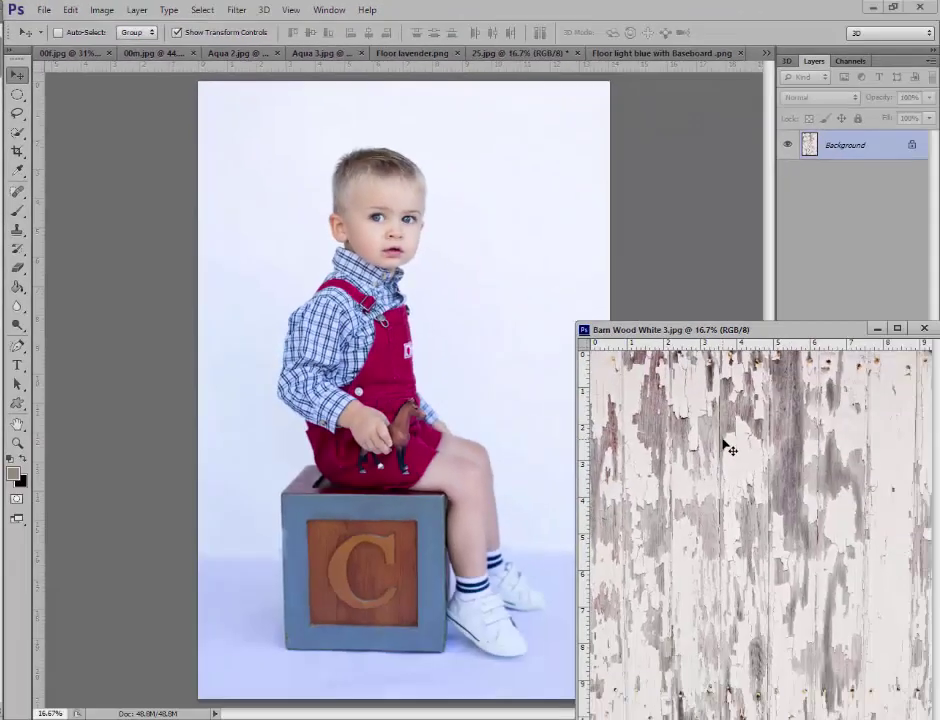
{"action": "left_click_drag", "start_coordinate": [727, 447], "coordinate": [407, 323]}
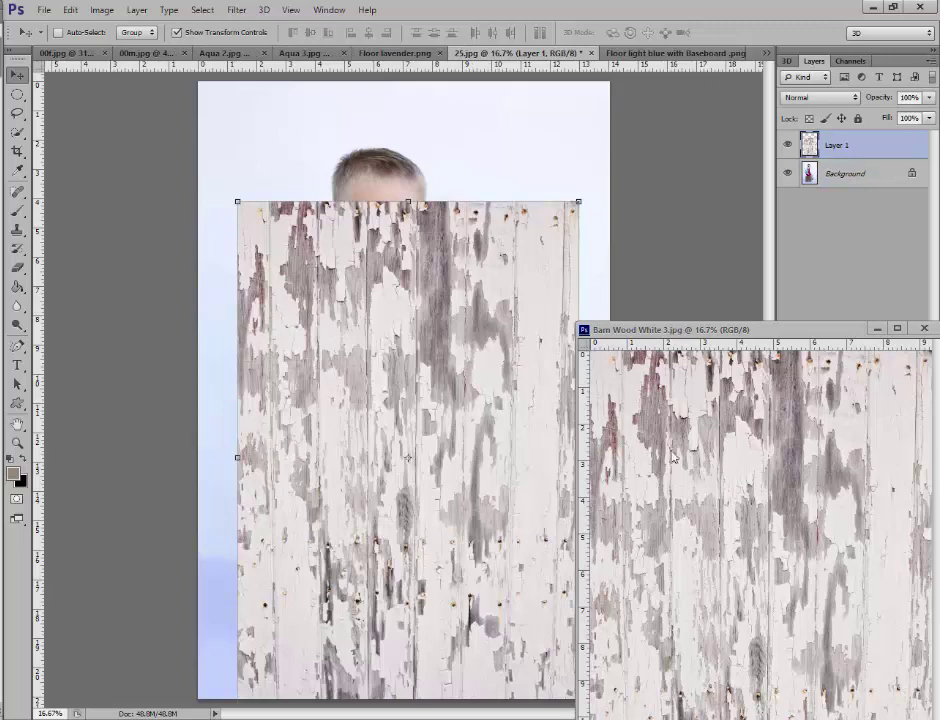
{"action": "left_click", "coordinate": [804, 335]}
{"action": "left_click_drag", "start_coordinate": [804, 335], "coordinate": [722, 383]}
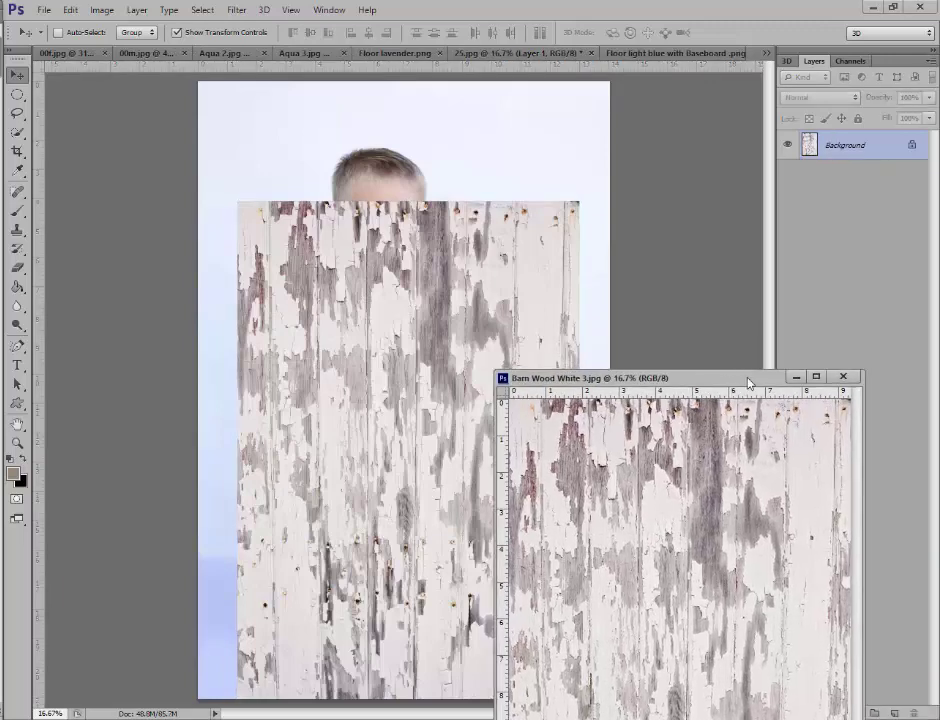
{"action": "left_click", "coordinate": [842, 377]}
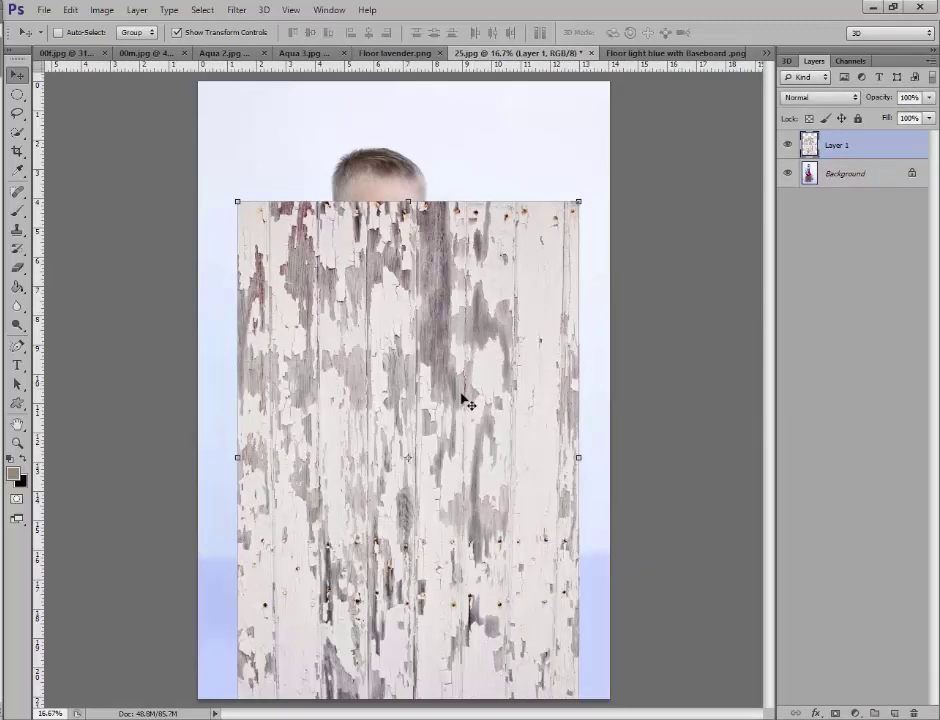
Step: Position the wood layer over the wall area above the floor and stretch its width to about 128% to span the photo
{"action": "left_click_drag", "start_coordinate": [463, 401], "coordinate": [409, 239]}
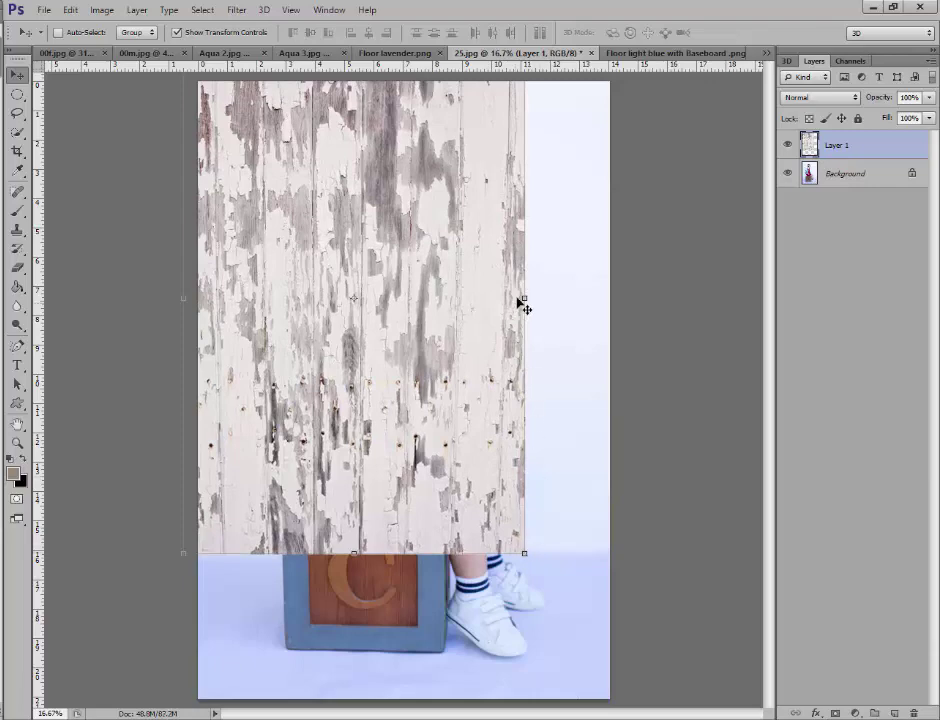
{"action": "left_click_drag", "start_coordinate": [522, 297], "coordinate": [613, 295]}
{"action": "mouse_move", "coordinate": [441, 336]}
{"action": "left_mouse_down"}
{"action": "mouse_move", "coordinate": [446, 315]}
{"action": "mouse_move", "coordinate": [443, 332]}
{"action": "left_mouse_up"}
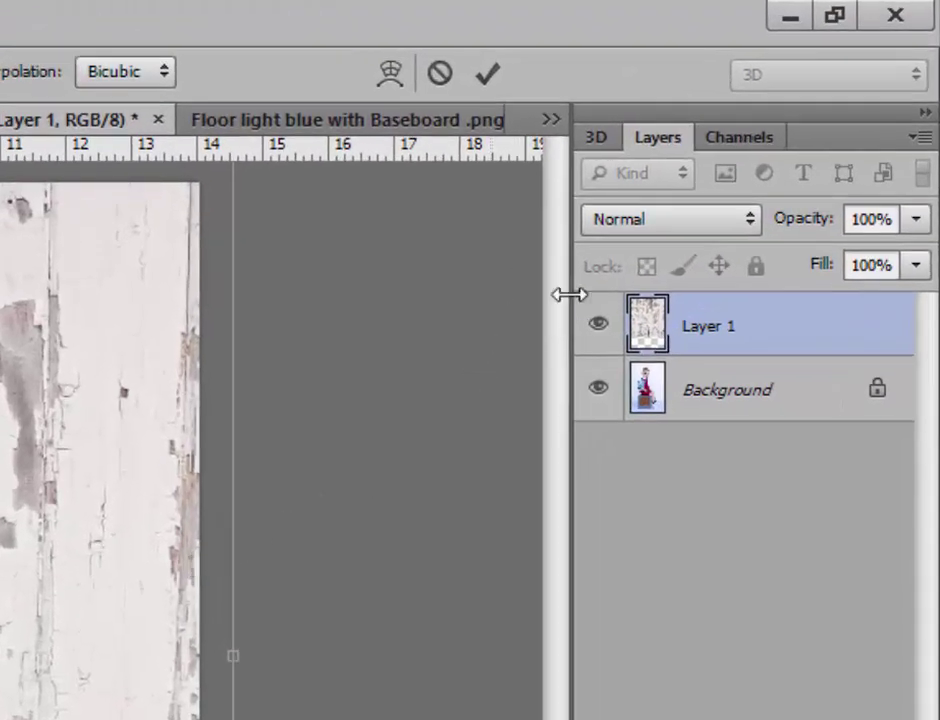
Step: Set the wood layer's blend mode to Multiply and apply the pending transformation
{"action": "left_click", "coordinate": [683, 221]}
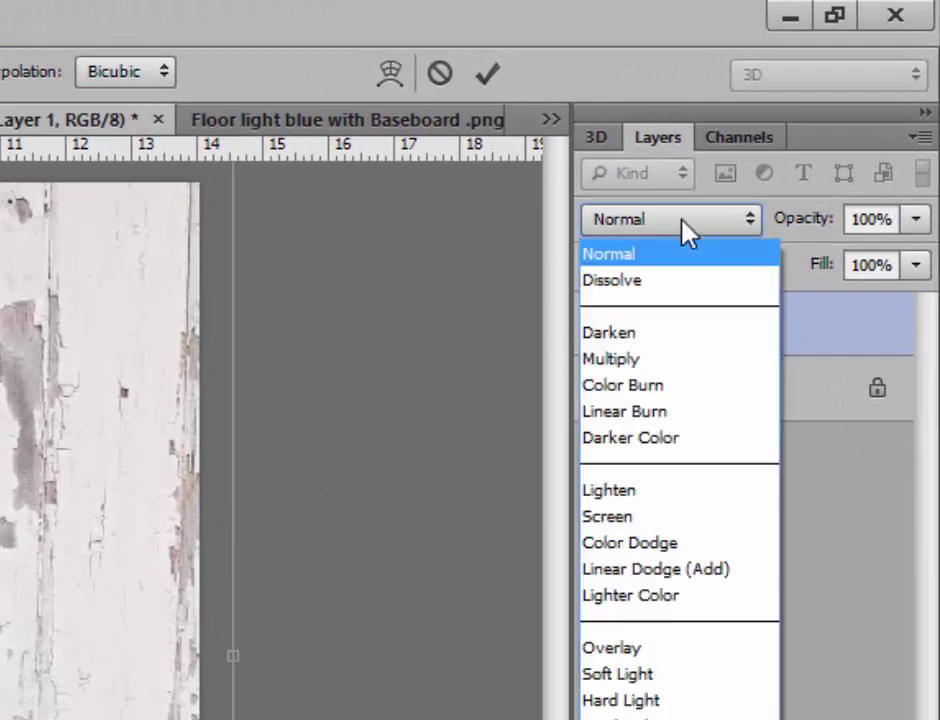
{"action": "left_click", "coordinate": [693, 362]}
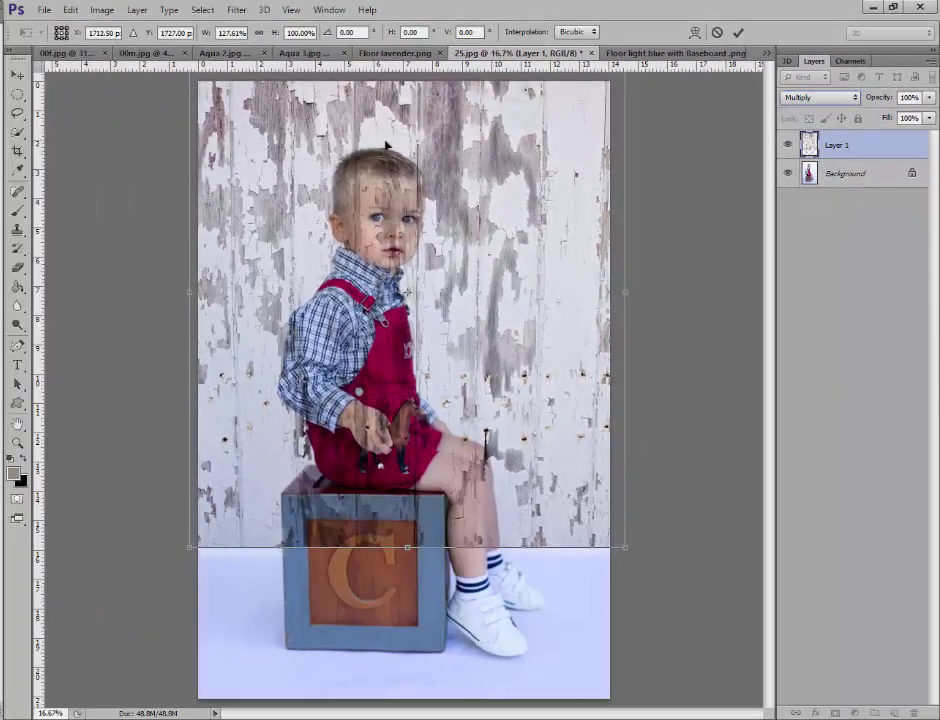
{"action": "key", "text": "shift+minus"}
{"action": "key", "text": "shift+minus"}
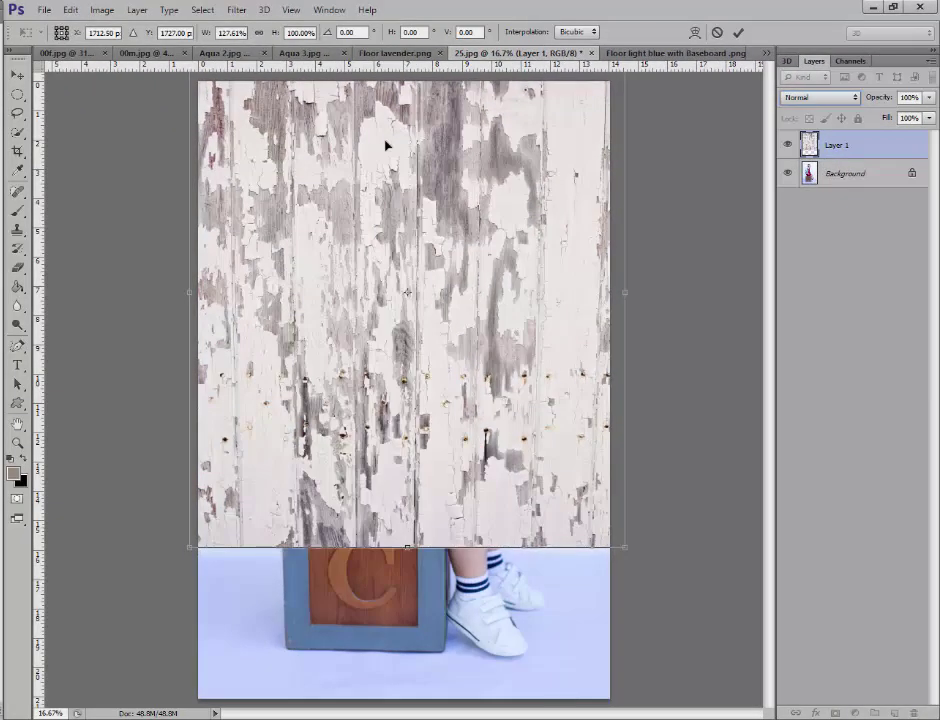
{"action": "key", "text": "shift+plus"}
{"action": "left_click", "coordinate": [814, 98]}
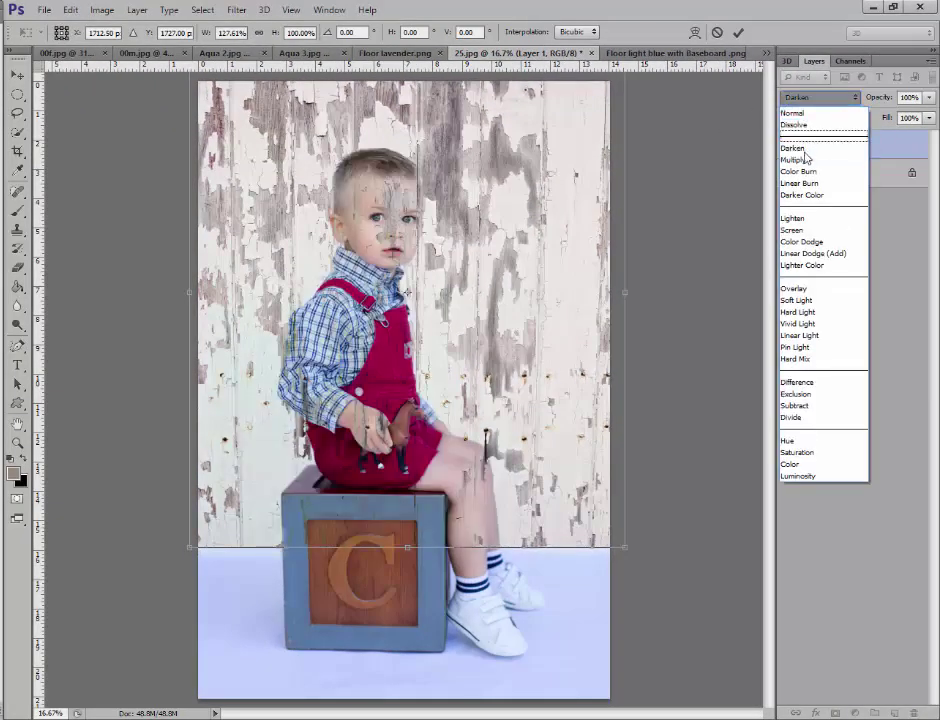
{"action": "left_click", "coordinate": [806, 158]}
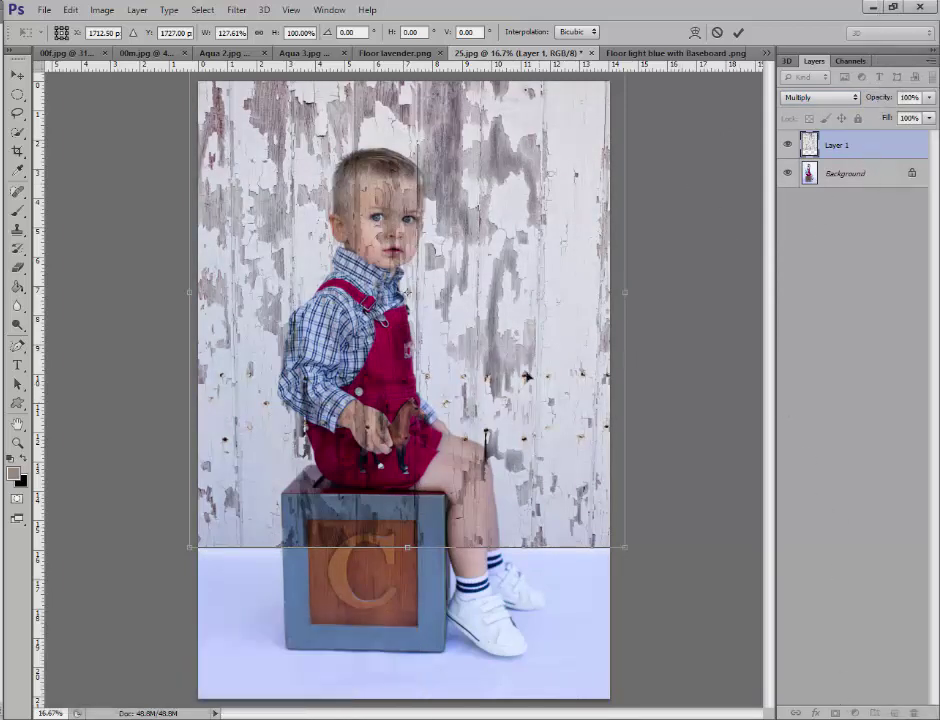
{"action": "left_click", "coordinate": [17, 93]}
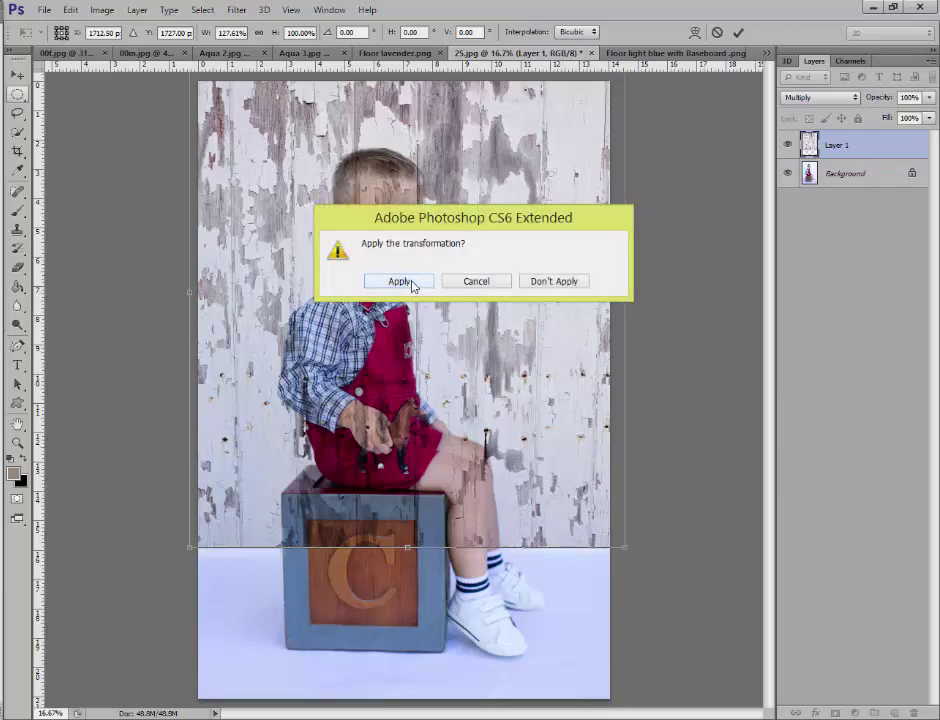
{"action": "left_click", "coordinate": [400, 281]}
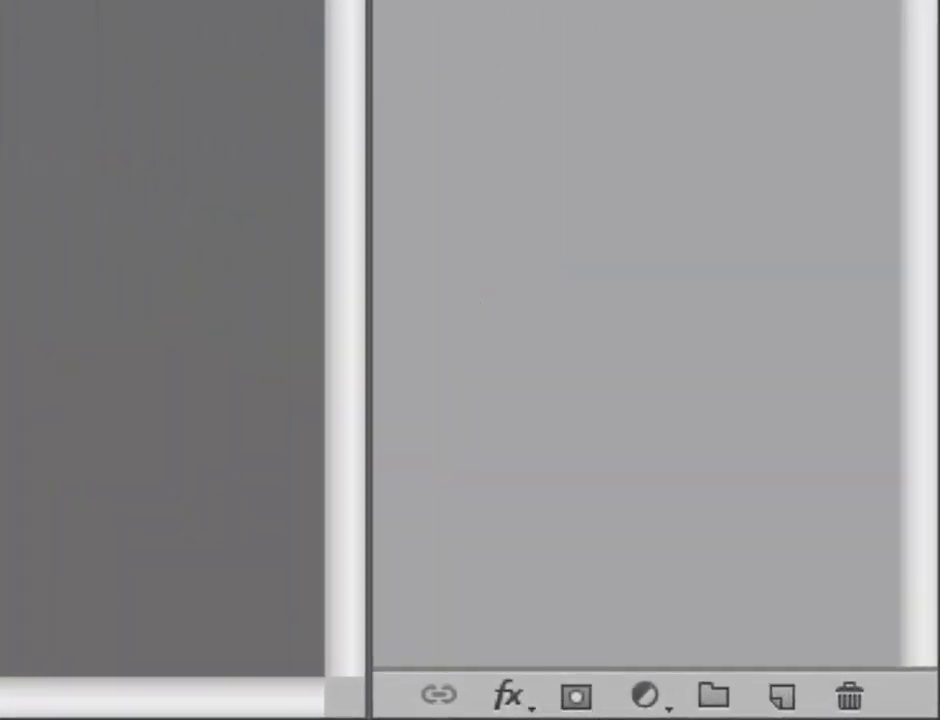
Step: Add a layer mask to the wood layer and set up a soft round 45 px brush with black as foreground colour
{"action": "left_click", "coordinate": [596, 700]}
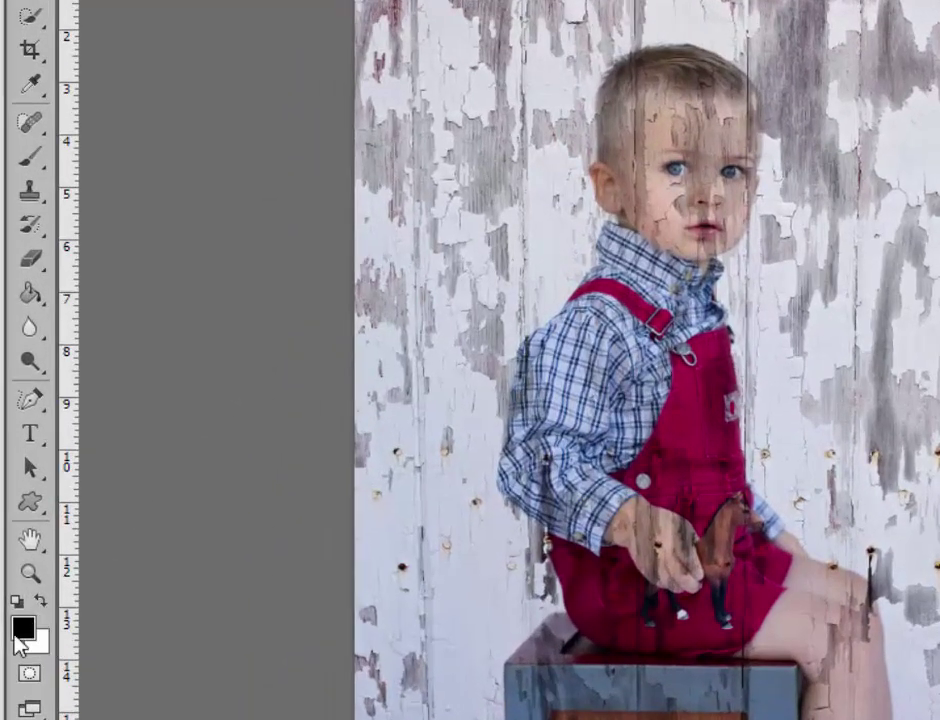
{"action": "left_click", "coordinate": [42, 601]}
{"action": "left_click", "coordinate": [42, 601]}
{"action": "left_click", "coordinate": [42, 601]}
{"action": "left_click", "coordinate": [41, 601]}
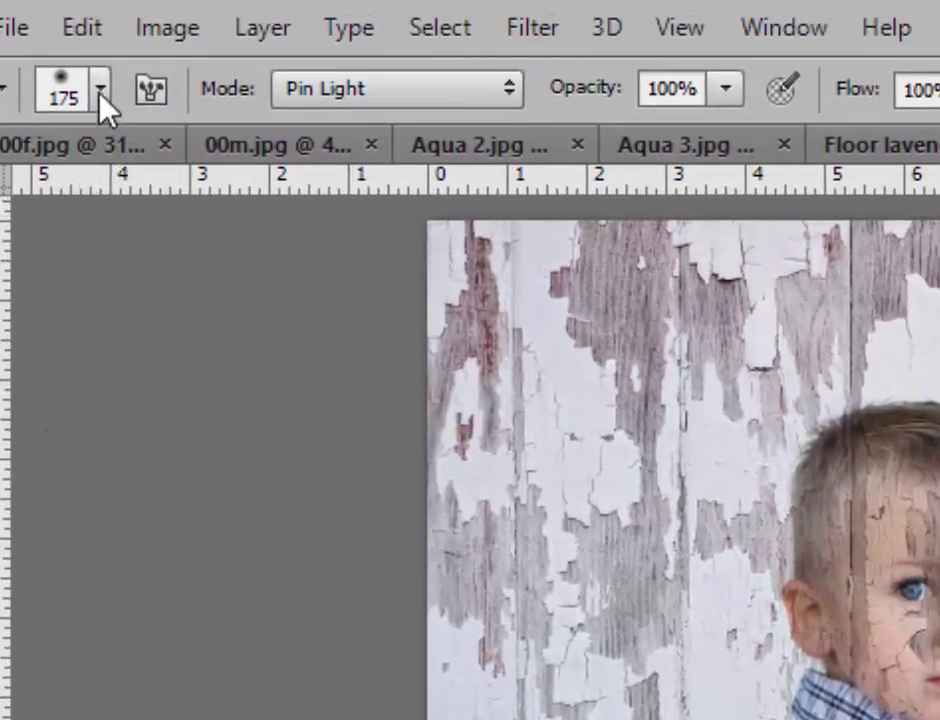
{"action": "left_click", "coordinate": [101, 89]}
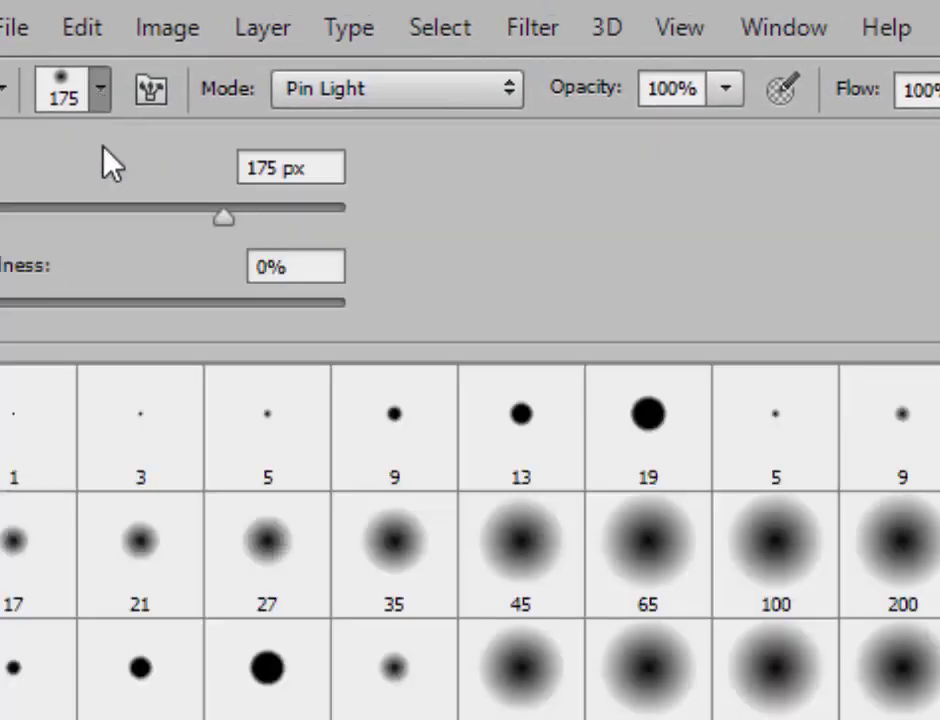
{"action": "double_click", "coordinate": [530, 548]}
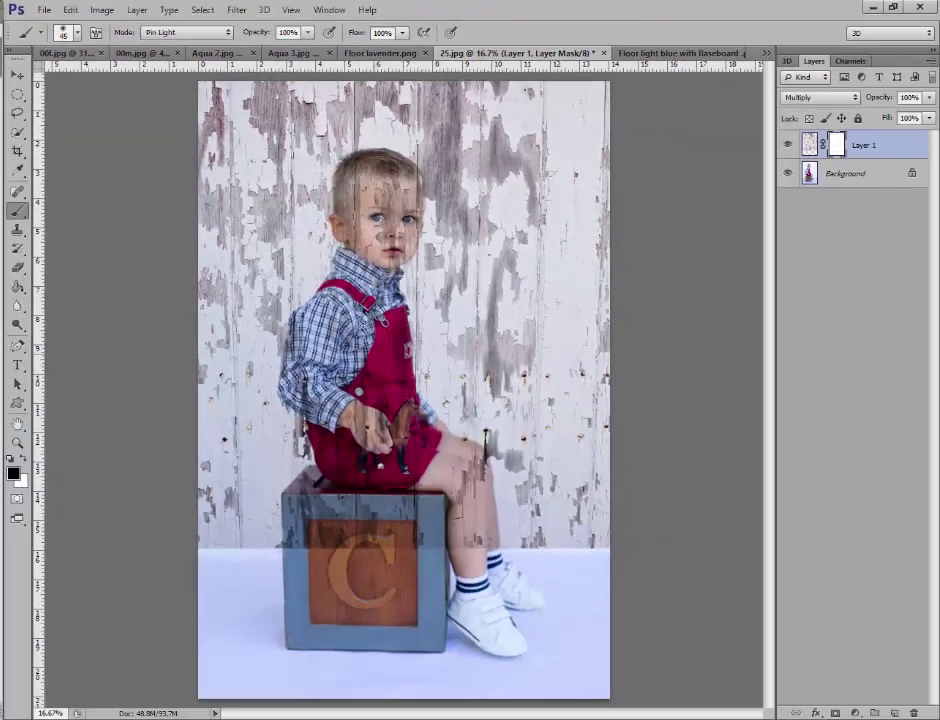
Step: Enlarge the brush to at least 400 px and mask the wood texture off the boy's face and hair
{"action": "scroll", "coordinate": [395, 157], "scroll_direction": "up", "scroll_amount": 12}
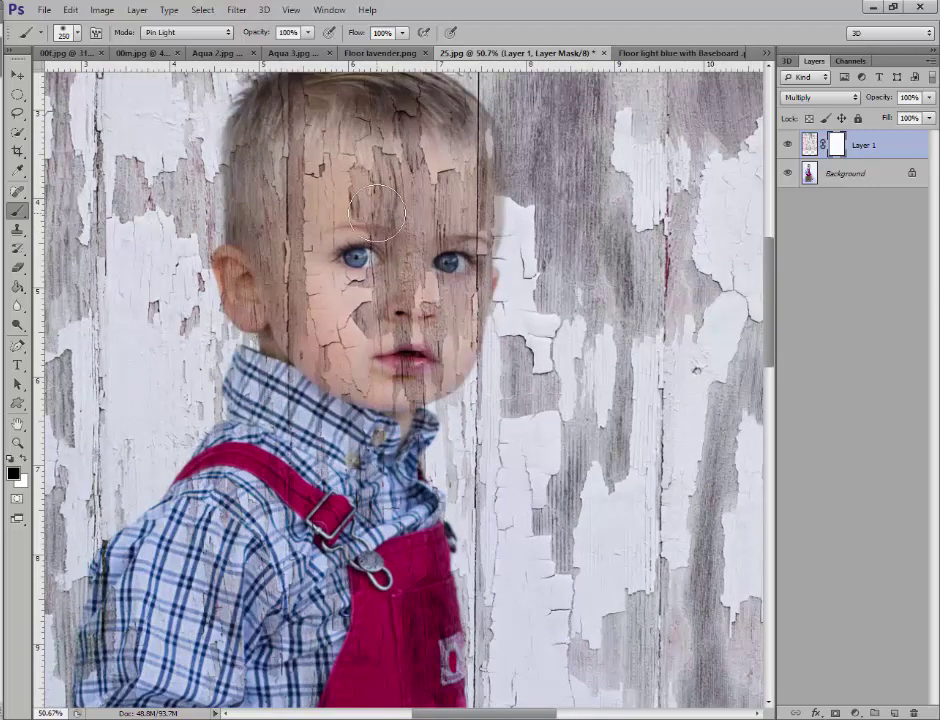
{"action": "key", "text": "bracketright"}
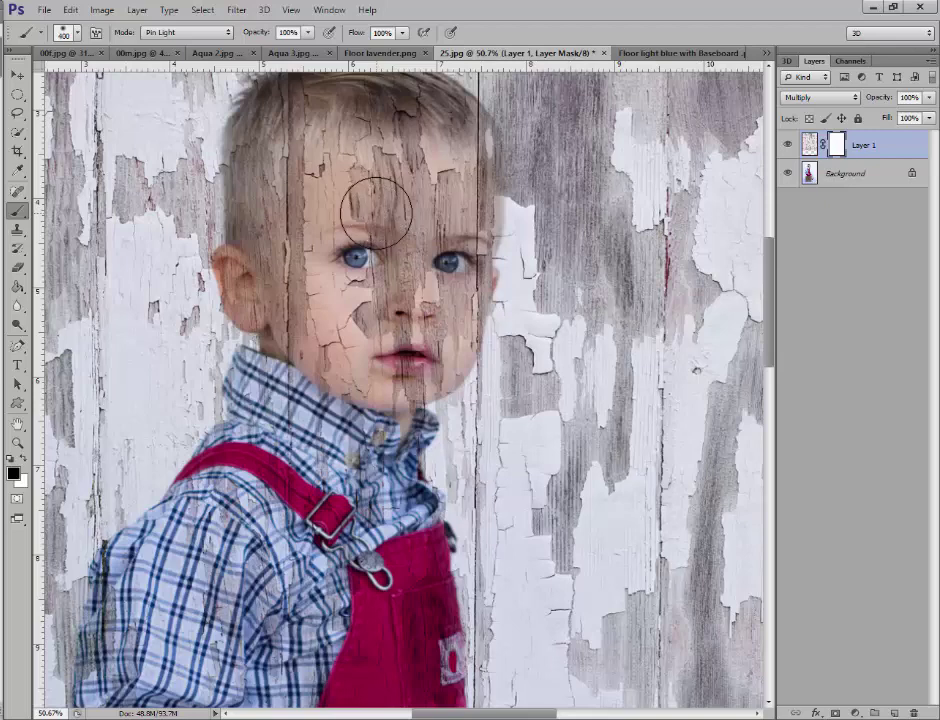
{"action": "key", "text": "bracketright"}
{"action": "key", "text": "bracketright"}
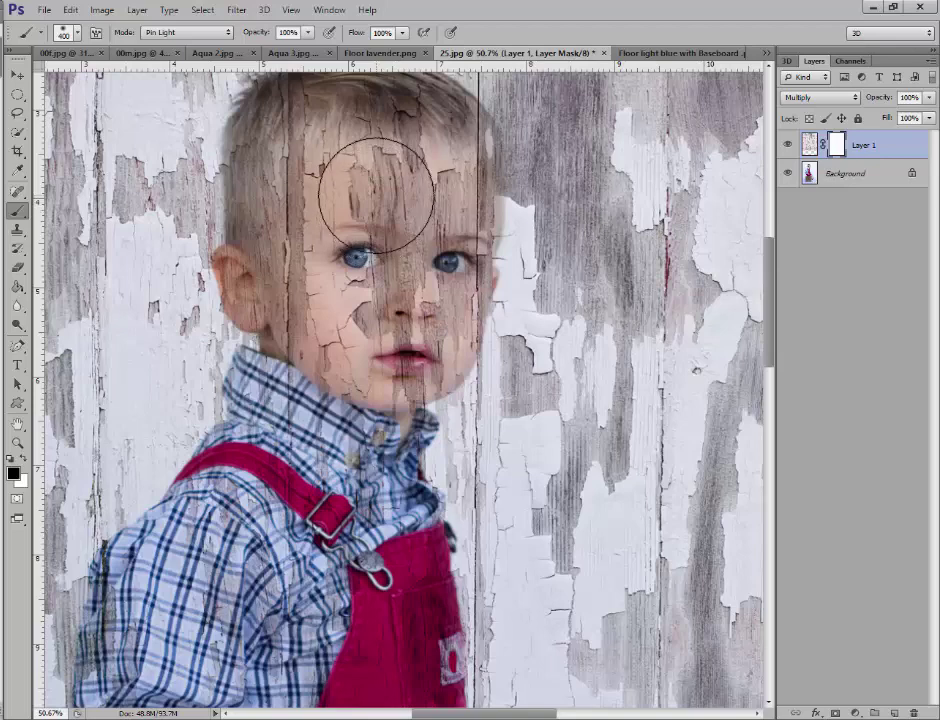
{"action": "mouse_move", "coordinate": [376, 195]}
{"action": "left_mouse_down"}
{"action": "mouse_move", "coordinate": [373, 225]}
{"action": "mouse_move", "coordinate": [375, 213]}
{"action": "mouse_move", "coordinate": [352, 243]}
{"action": "mouse_move", "coordinate": [366, 228]}
{"action": "mouse_move", "coordinate": [361, 268]}
{"action": "mouse_move", "coordinate": [385, 263]}
{"action": "mouse_move", "coordinate": [385, 248]}
{"action": "mouse_move", "coordinate": [348, 172]}
{"action": "mouse_move", "coordinate": [321, 156]}
{"action": "mouse_move", "coordinate": [328, 183]}
{"action": "mouse_move", "coordinate": [376, 169]}
{"action": "mouse_move", "coordinate": [406, 216]}
{"action": "mouse_move", "coordinate": [392, 297]}
{"action": "mouse_move", "coordinate": [404, 271]}
{"action": "mouse_move", "coordinate": [383, 330]}
{"action": "mouse_move", "coordinate": [304, 232]}
{"action": "mouse_move", "coordinate": [295, 256]}
{"action": "mouse_move", "coordinate": [300, 168]}
{"action": "mouse_move", "coordinate": [335, 137]}
{"action": "mouse_move", "coordinate": [436, 148]}
{"action": "mouse_move", "coordinate": [440, 180]}
{"action": "mouse_move", "coordinate": [403, 302]}
{"action": "mouse_move", "coordinate": [372, 355]}
{"action": "mouse_move", "coordinate": [383, 295]}
{"action": "mouse_move", "coordinate": [338, 373]}
{"action": "mouse_move", "coordinate": [310, 456]}
{"action": "mouse_move", "coordinate": [320, 470]}
{"action": "mouse_move", "coordinate": [253, 156]}
{"action": "mouse_move", "coordinate": [248, 258]}
{"action": "left_mouse_up"}
Step: Reduce the brush to 60 px and mask the wood texture off the boy's ear, jaw and forehead edge
{"action": "key", "text": "bracketleft"}
{"action": "key", "text": "bracketleft"}
{"action": "key", "text": "bracketleft"}
{"action": "key", "text": "bracketleft"}
{"action": "key", "text": "bracketleft"}
{"action": "key", "text": "bracketleft"}
{"action": "key", "text": "bracketleft"}
{"action": "key", "text": "bracketleft"}
{"action": "key", "text": "bracketleft"}
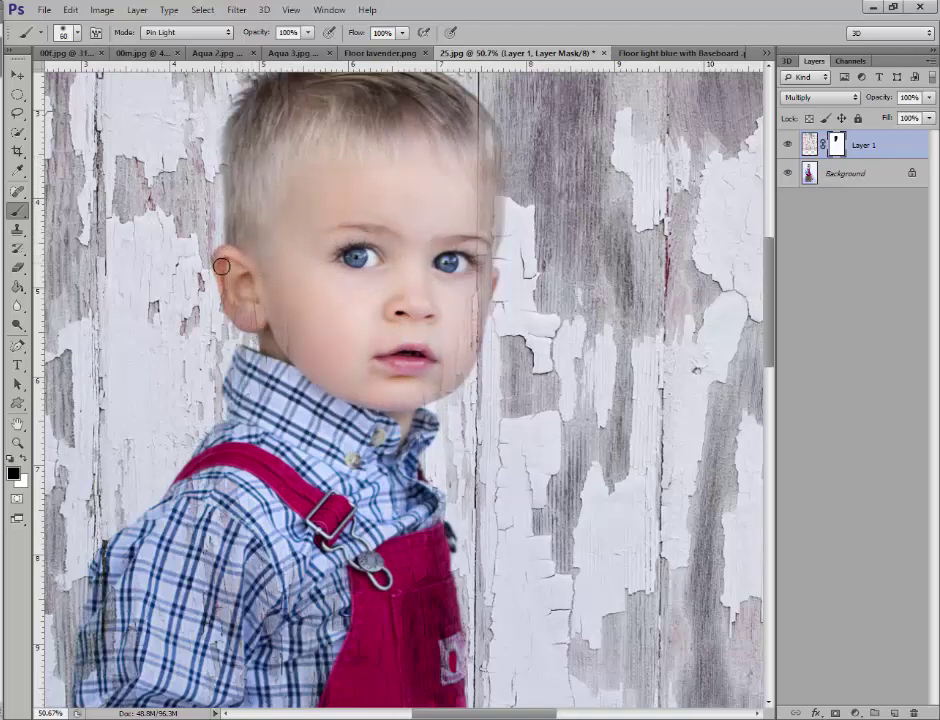
{"action": "mouse_move", "coordinate": [221, 267]}
{"action": "left_mouse_down"}
{"action": "mouse_move", "coordinate": [235, 317]}
{"action": "mouse_move", "coordinate": [255, 325]}
{"action": "mouse_move", "coordinate": [243, 283]}
{"action": "mouse_move", "coordinate": [275, 354]}
{"action": "left_mouse_up"}
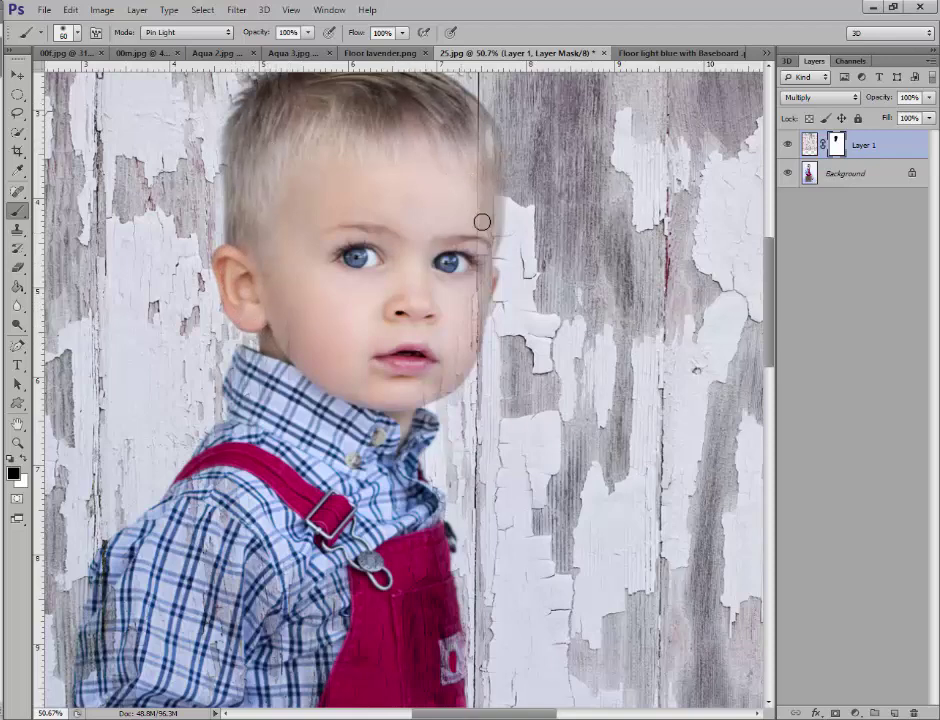
{"action": "left_click_drag", "start_coordinate": [482, 221], "coordinate": [487, 157]}
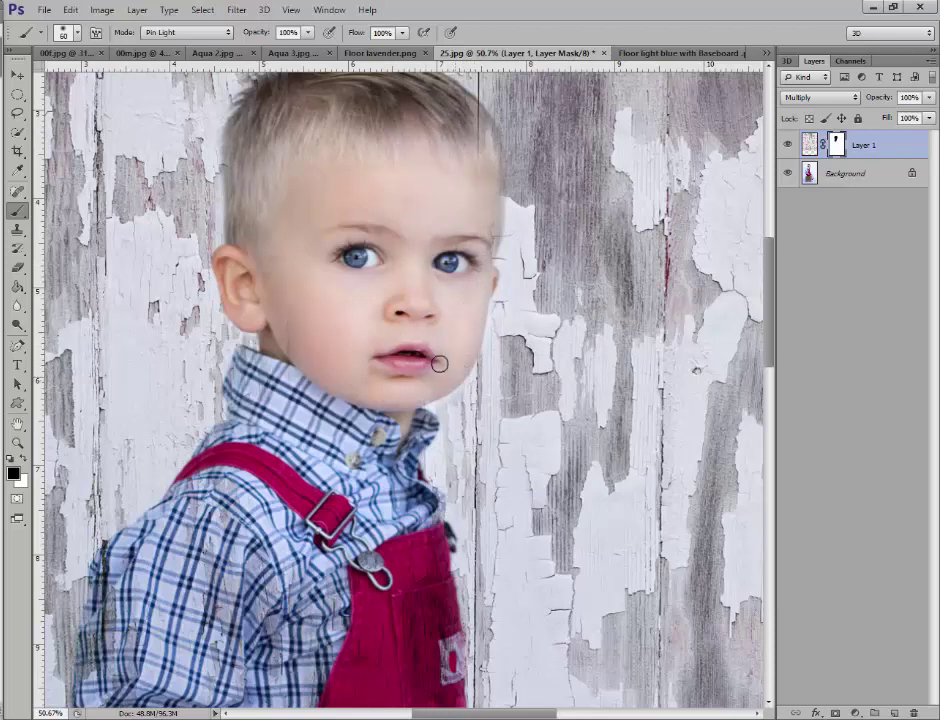
Step: Mask from the boy's cheek out into the wall, paint the wall's wood texture back in white, and return the foreground to black
{"action": "mouse_move", "coordinate": [465, 346]}
{"action": "left_mouse_down"}
{"action": "mouse_move", "coordinate": [536, 381]}
{"action": "mouse_move", "coordinate": [446, 371]}
{"action": "mouse_move", "coordinate": [571, 366]}
{"action": "left_mouse_up"}
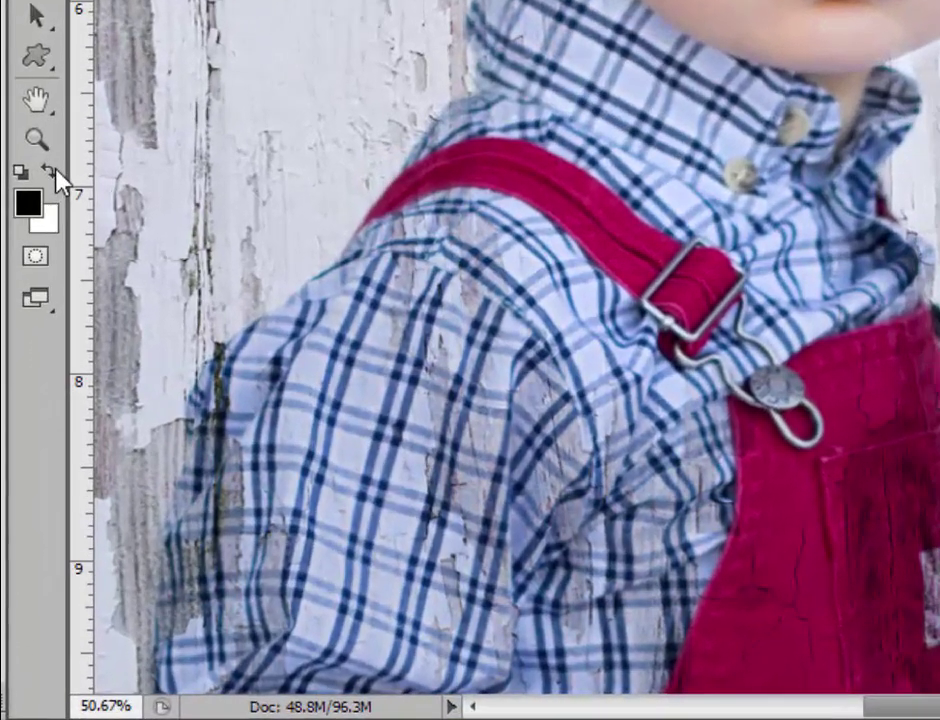
{"action": "left_click", "coordinate": [55, 180]}
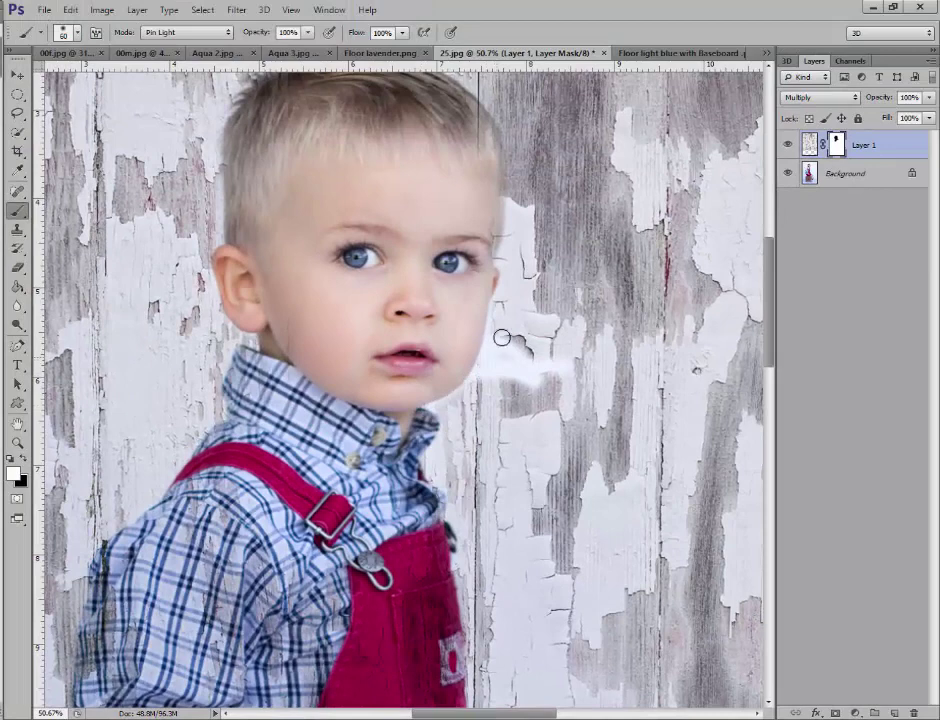
{"action": "mouse_move", "coordinate": [501, 338]}
{"action": "left_mouse_down"}
{"action": "mouse_move", "coordinate": [486, 397]}
{"action": "mouse_move", "coordinate": [537, 325]}
{"action": "mouse_move", "coordinate": [523, 403]}
{"action": "mouse_move", "coordinate": [551, 384]}
{"action": "mouse_move", "coordinate": [539, 344]}
{"action": "left_mouse_up"}
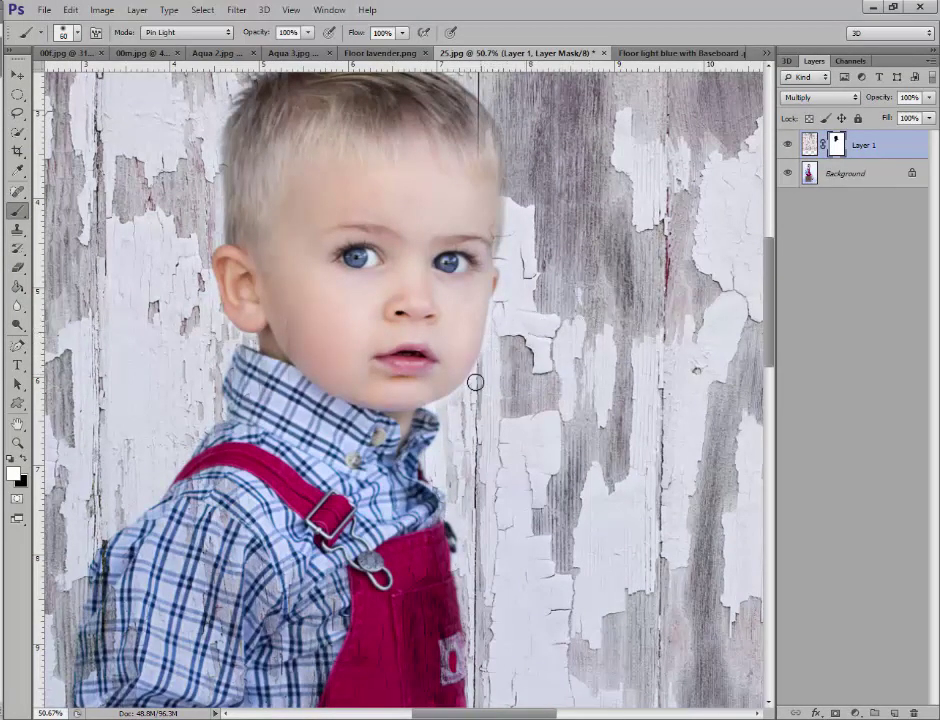
{"action": "key", "text": "x"}
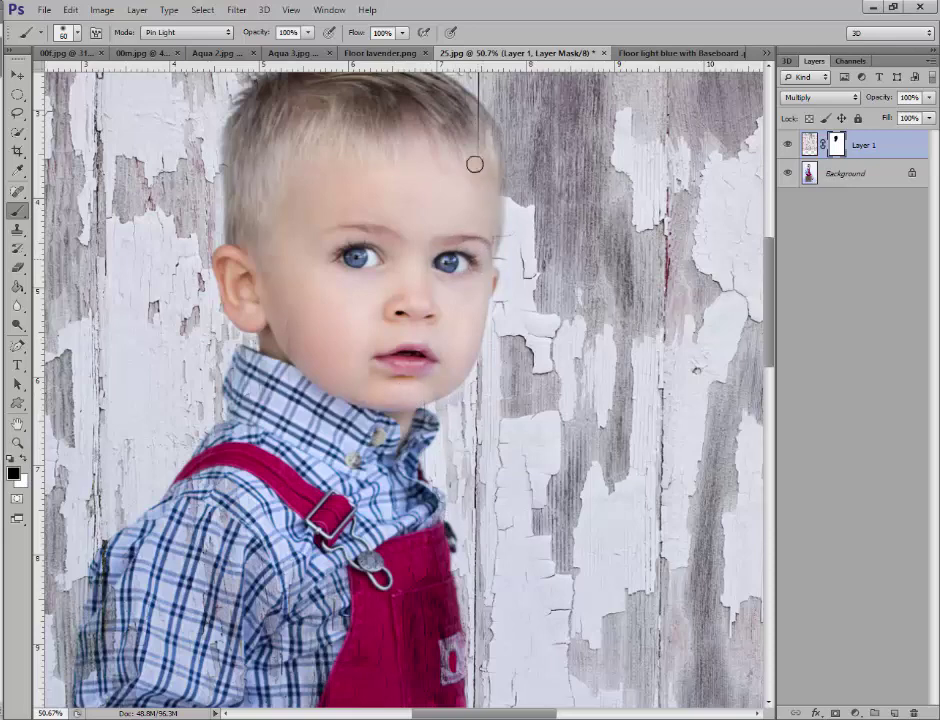
{"action": "scroll", "coordinate": [474, 140], "scroll_direction": "down", "scroll_amount": 6}
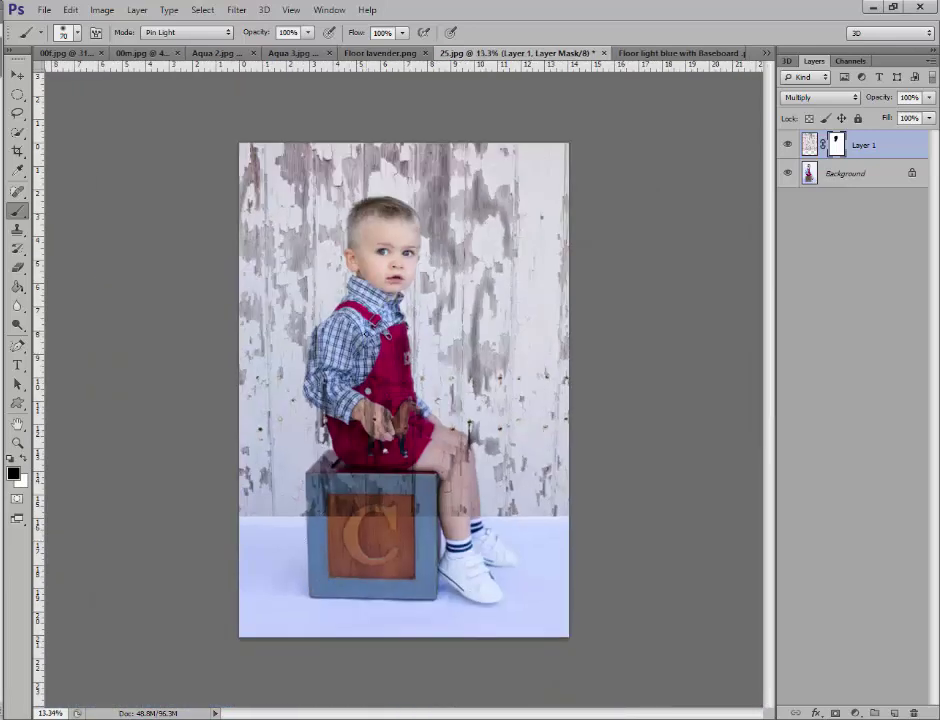
Step: Mask the wood texture off the boy's clothes, hands, legs and the letter block, enlarging the brush to 700 px
{"action": "mouse_move", "coordinate": [380, 405]}
{"action": "left_mouse_down"}
{"action": "mouse_move", "coordinate": [466, 466]}
{"action": "mouse_move", "coordinate": [445, 459]}
{"action": "mouse_move", "coordinate": [445, 518]}
{"action": "mouse_move", "coordinate": [455, 510]}
{"action": "mouse_move", "coordinate": [346, 497]}
{"action": "mouse_move", "coordinate": [337, 480]}
{"action": "left_mouse_up"}
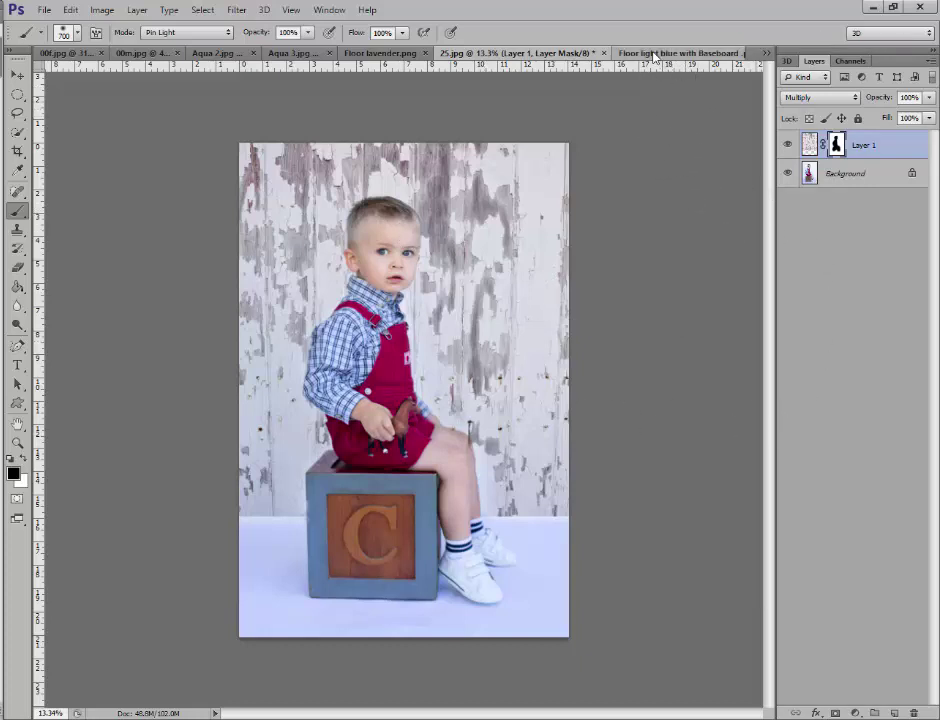
Step: Copy the floor layer from Floor light blue with Baseboard .png into 25.jpg and close the floor image
{"action": "left_click_drag", "start_coordinate": [652, 55], "coordinate": [622, 197]}
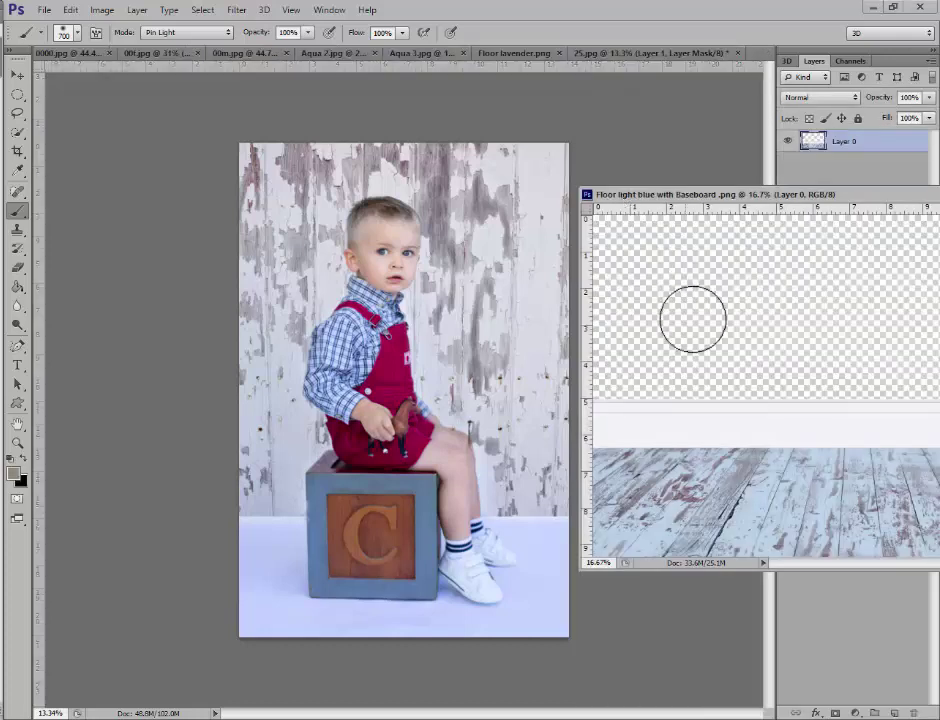
{"action": "left_click", "coordinate": [16, 77]}
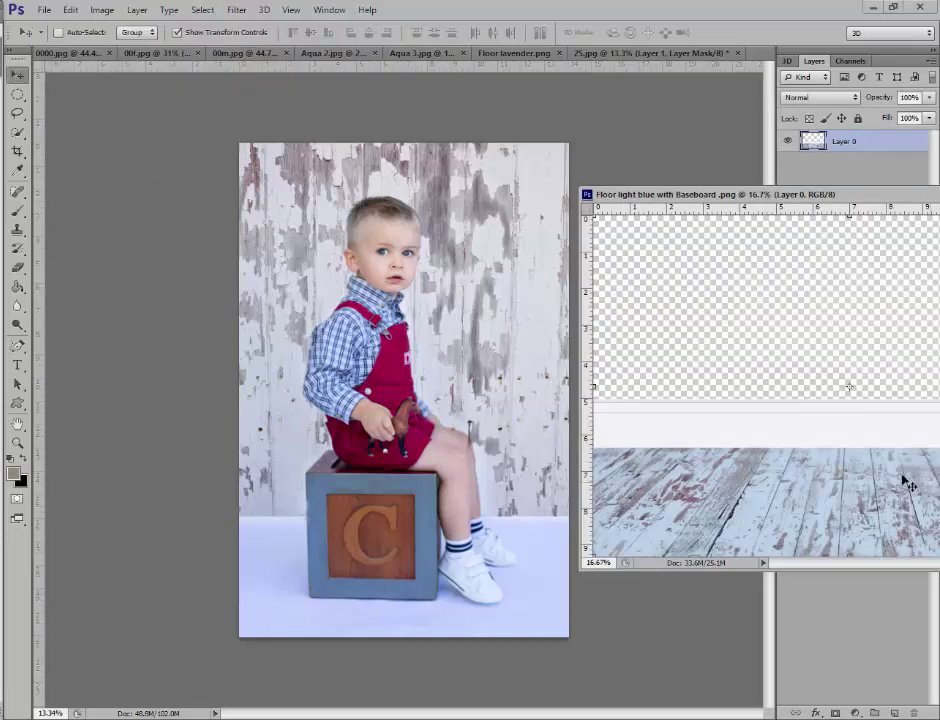
{"action": "left_click_drag", "start_coordinate": [813, 476], "coordinate": [466, 478]}
{"action": "left_click_drag", "start_coordinate": [362, 492], "coordinate": [370, 487]}
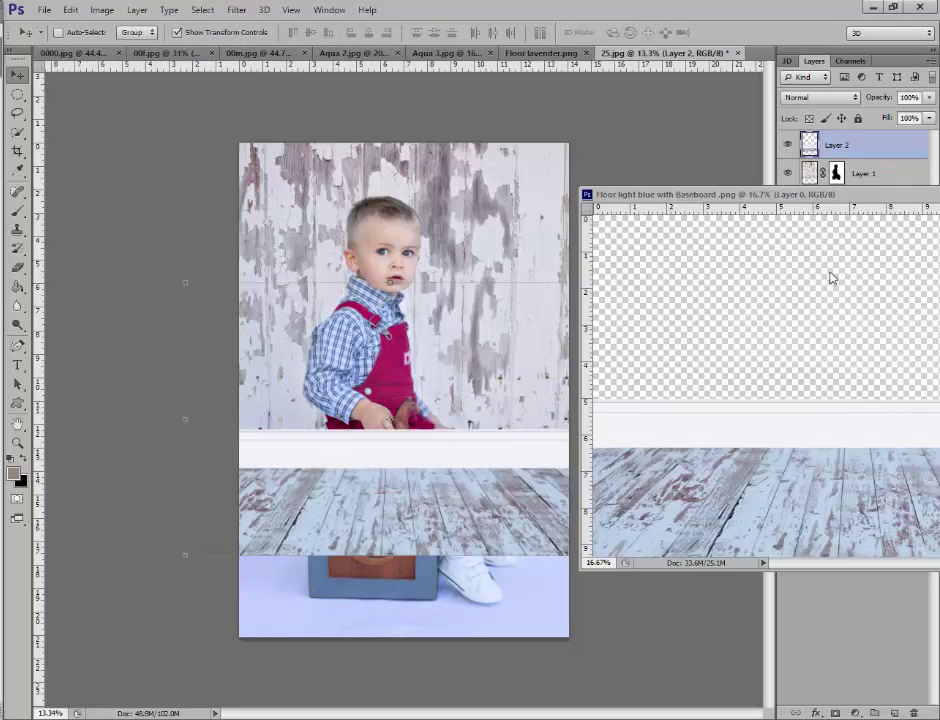
{"action": "left_click_drag", "start_coordinate": [845, 195], "coordinate": [629, 471]}
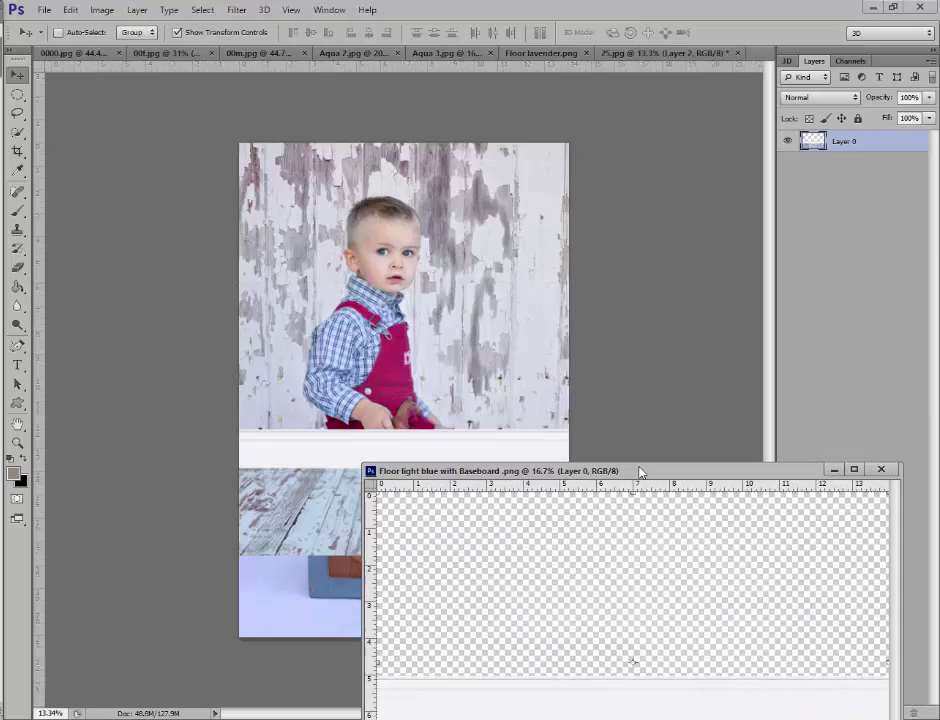
{"action": "left_click", "coordinate": [881, 469]}
Step: Move the floor layer down to the photo's bottom edge and scale it to about 109% width and 98% height
{"action": "left_click_drag", "start_coordinate": [459, 413], "coordinate": [504, 484]}
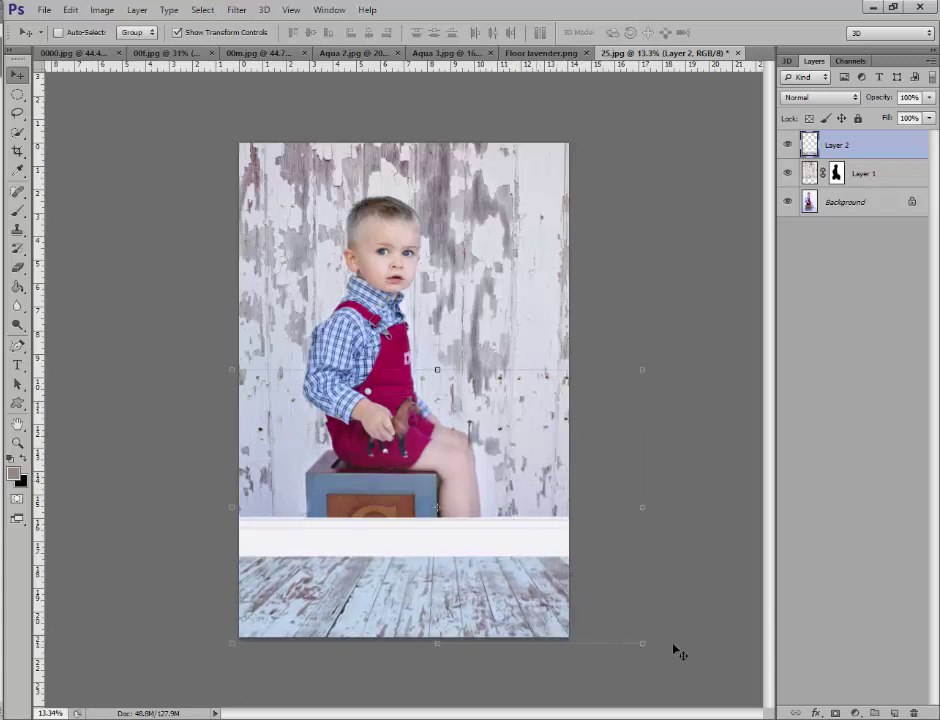
{"action": "left_click_drag", "start_coordinate": [643, 643], "coordinate": [677, 636]}
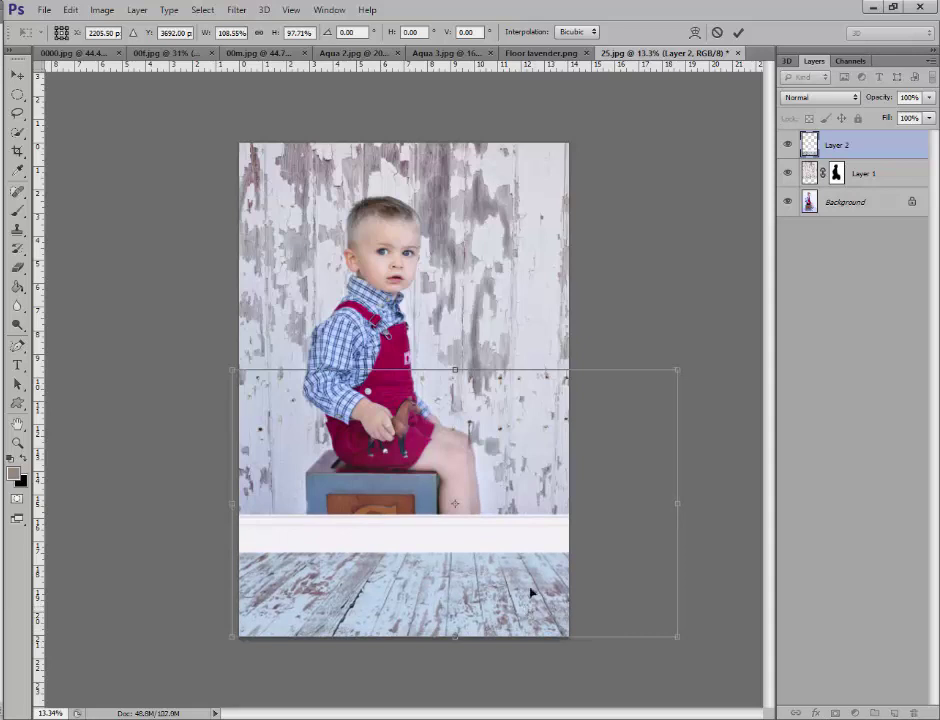
Step: Set the floor layer's blending mode to Multiply and apply the pending transform
{"action": "left_click", "coordinate": [819, 100]}
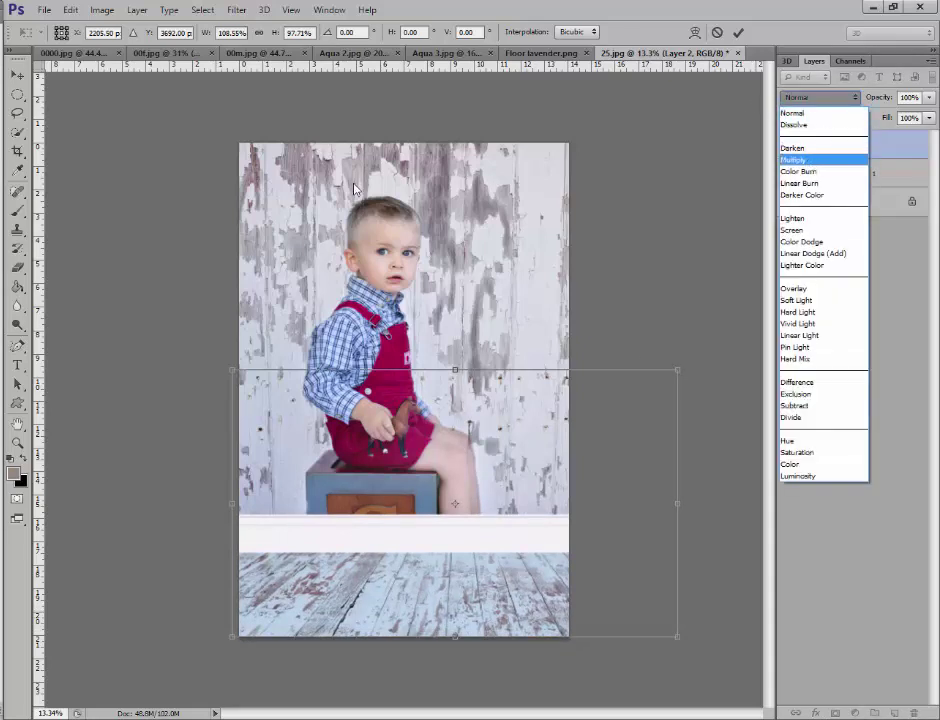
{"action": "left_click", "coordinate": [815, 161]}
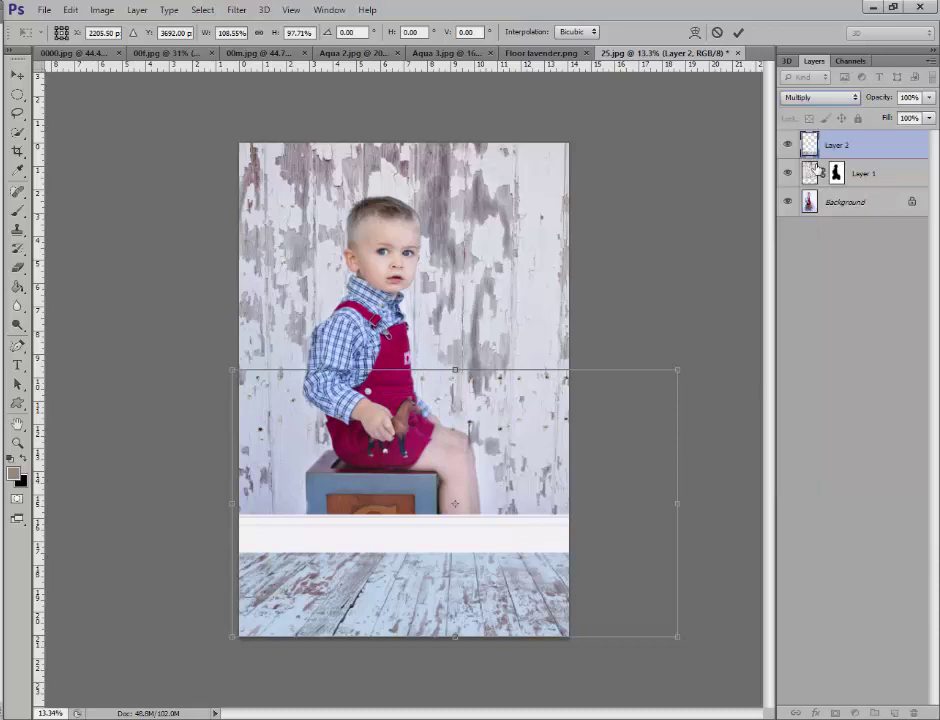
{"action": "left_click", "coordinate": [17, 94]}
{"action": "left_click", "coordinate": [392, 281]}
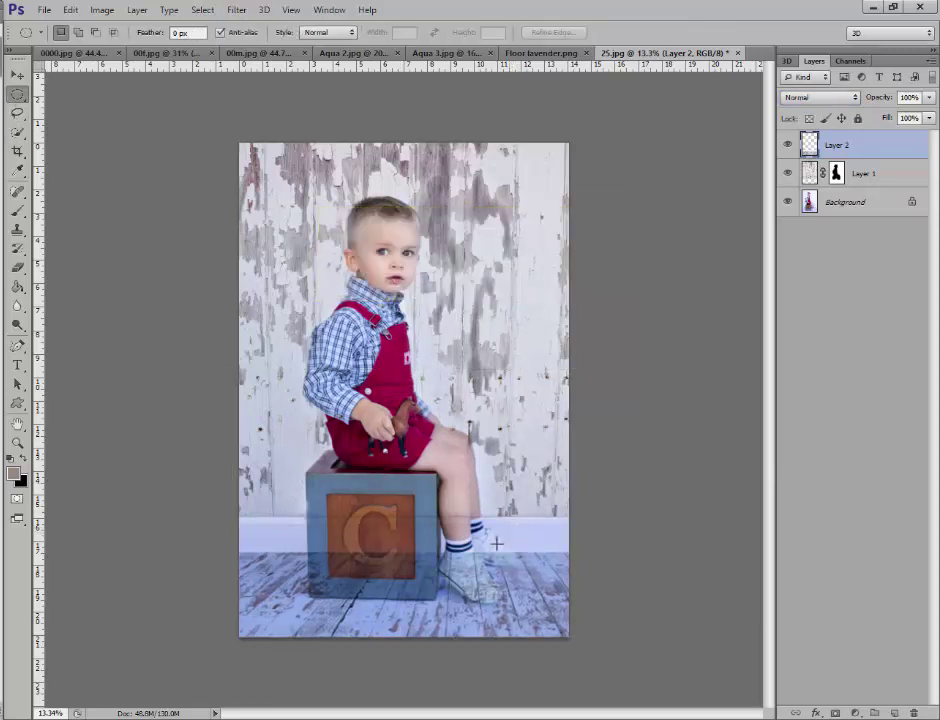
{"action": "left_click", "coordinate": [18, 76]}
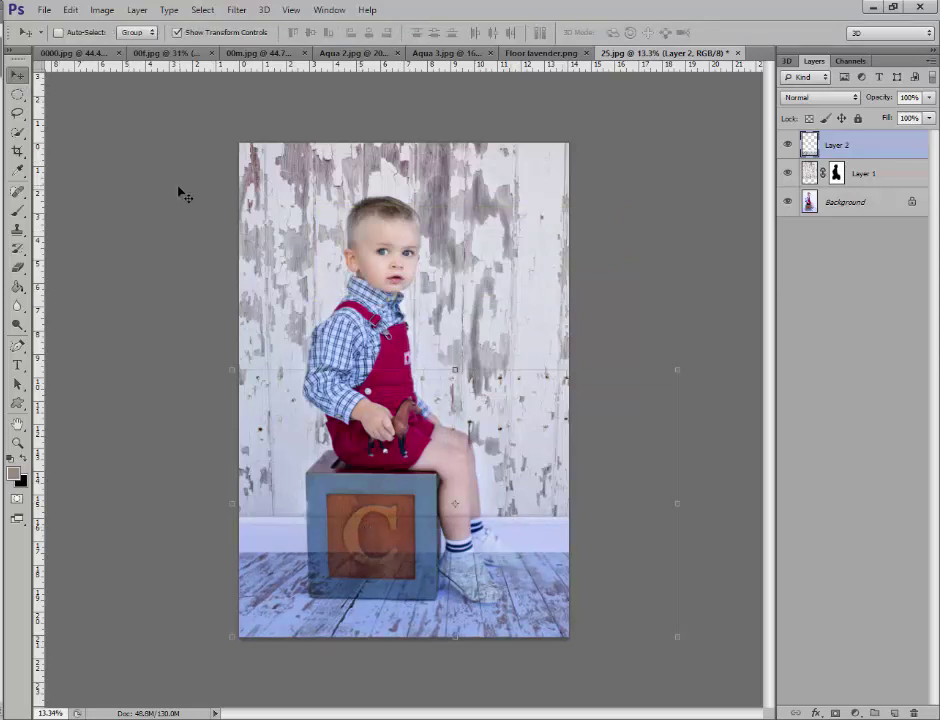
{"action": "key", "text": "alt+shift+m"}
{"action": "left_click", "coordinate": [17, 94]}
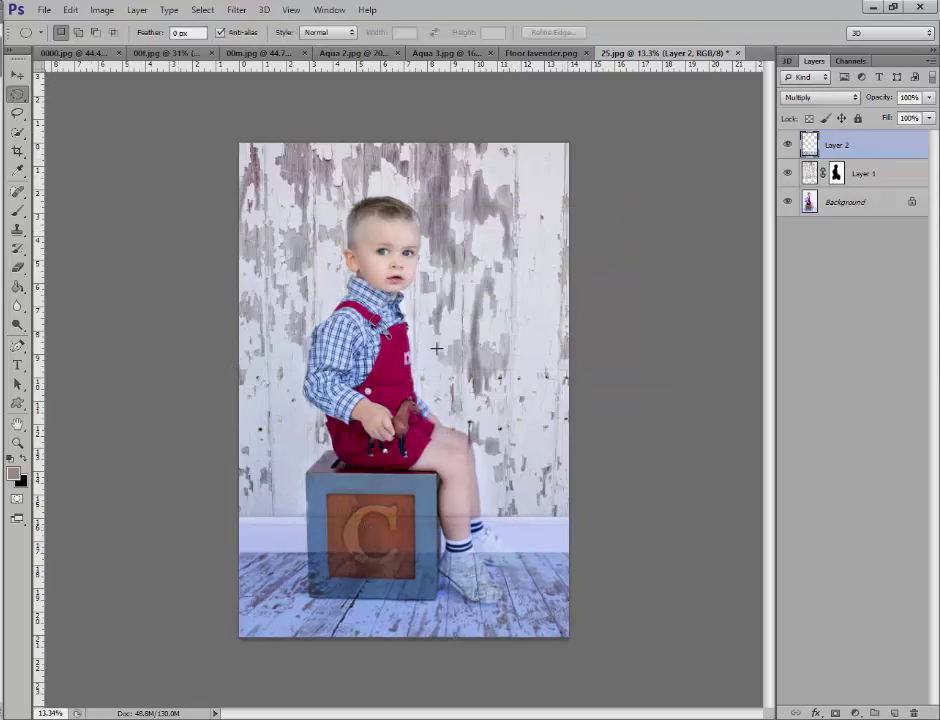
Step: Add a layer mask to the floor layer and paint the floor and baseboard off the letter block in black
{"action": "left_click", "coordinate": [835, 713]}
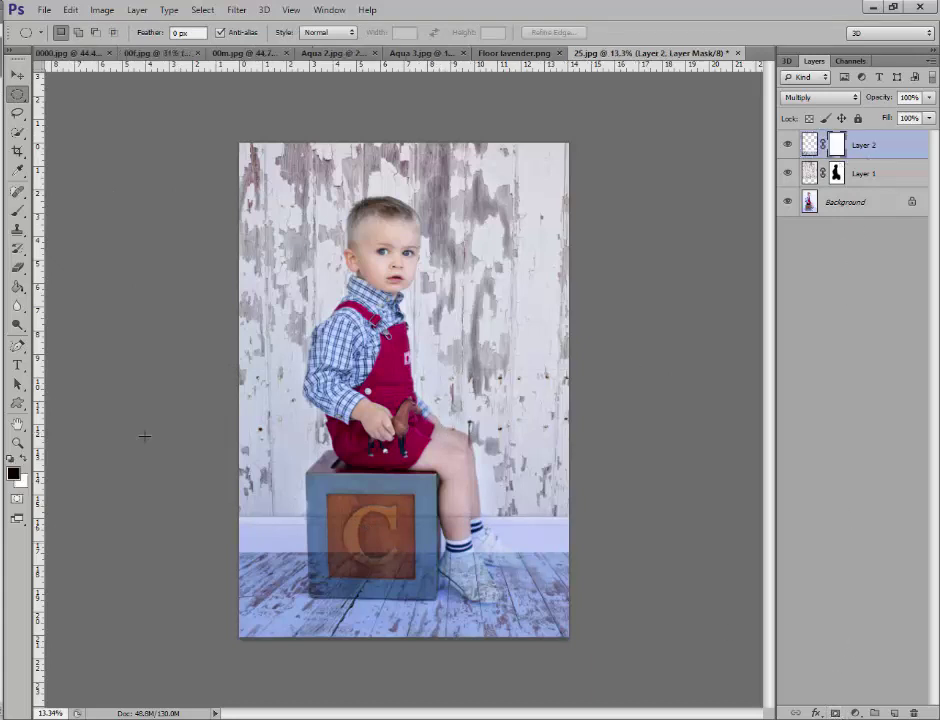
{"action": "left_click", "coordinate": [17, 210]}
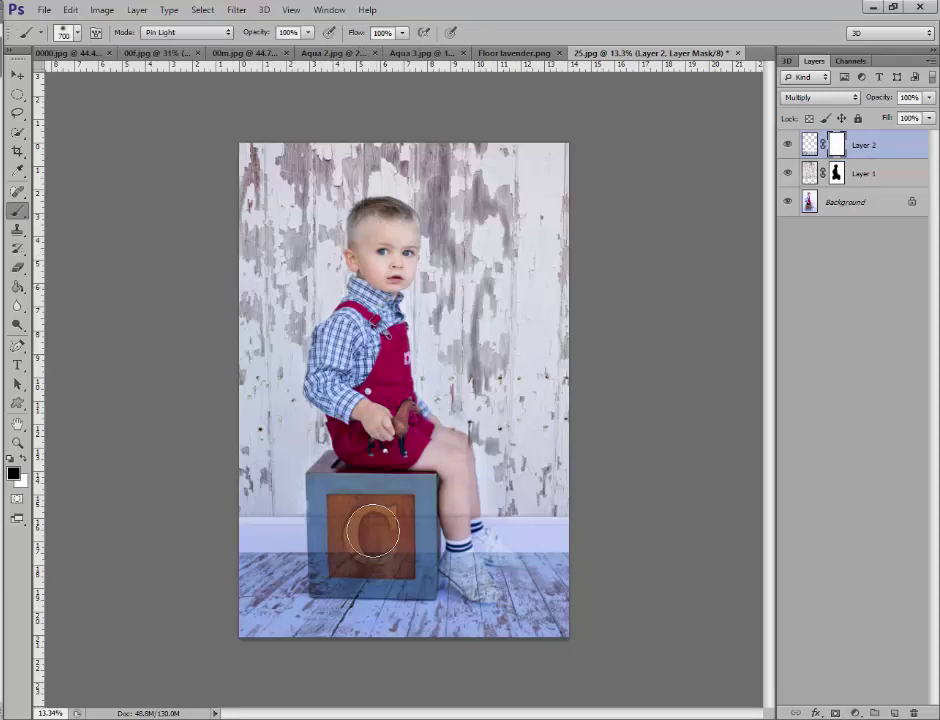
{"action": "mouse_move", "coordinate": [370, 538]}
{"action": "left_mouse_down"}
{"action": "mouse_move", "coordinate": [346, 507]}
{"action": "mouse_move", "coordinate": [349, 537]}
{"action": "mouse_move", "coordinate": [338, 546]}
{"action": "mouse_move", "coordinate": [382, 502]}
{"action": "mouse_move", "coordinate": [397, 502]}
{"action": "mouse_move", "coordinate": [418, 529]}
{"action": "mouse_move", "coordinate": [450, 501]}
{"action": "mouse_move", "coordinate": [464, 540]}
{"action": "mouse_move", "coordinate": [383, 546]}
{"action": "mouse_move", "coordinate": [335, 563]}
{"action": "mouse_move", "coordinate": [403, 561]}
{"action": "mouse_move", "coordinate": [365, 560]}
{"action": "mouse_move", "coordinate": [382, 514]}
{"action": "left_mouse_up"}
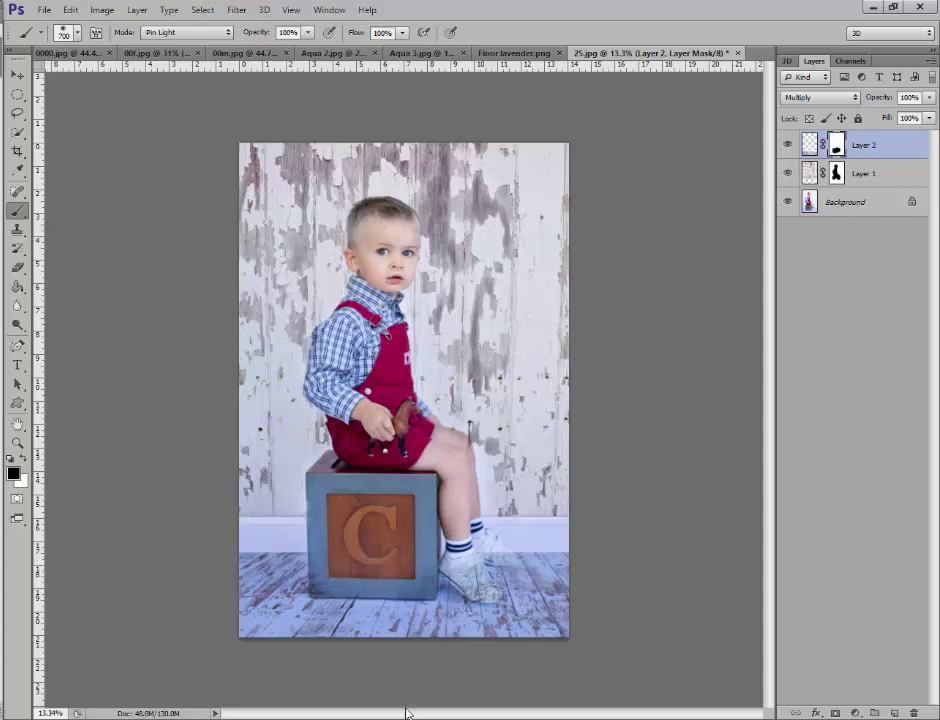
Step: Reduce the brush to 80 px and mask the floor layer off the boy's socks and the upper parts of his shoes
{"action": "scroll", "coordinate": [376, 567], "scroll_direction": "up", "scroll_amount": 3}
{"action": "key", "text": "bracketleft"}
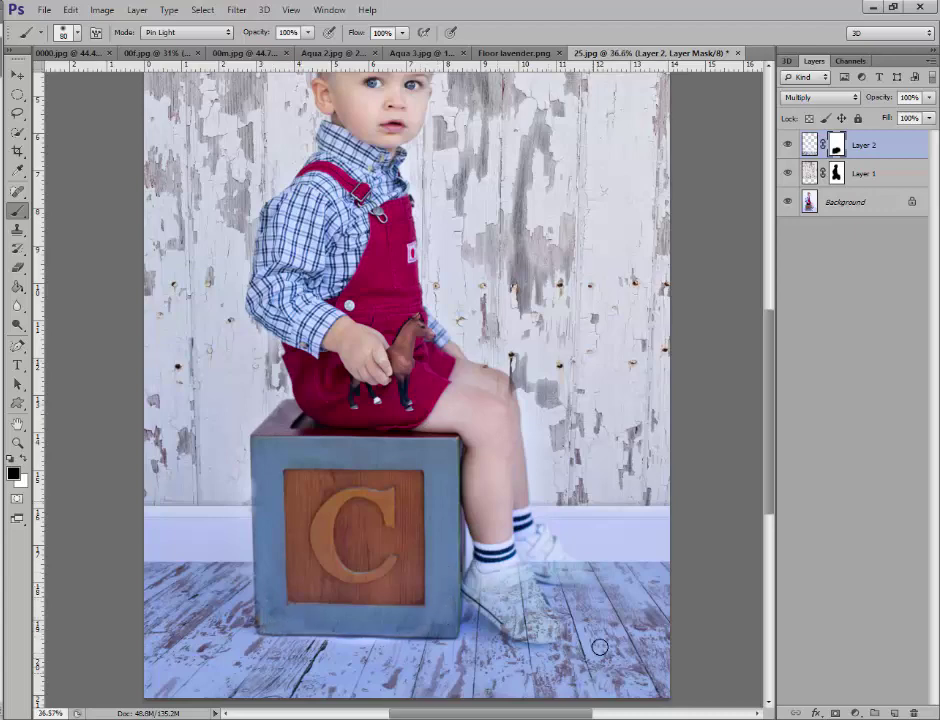
{"action": "scroll", "coordinate": [598, 644], "scroll_direction": "up", "scroll_amount": 3}
{"action": "mouse_move", "coordinate": [469, 457]}
{"action": "left_mouse_down"}
{"action": "mouse_move", "coordinate": [505, 470]}
{"action": "mouse_move", "coordinate": [430, 467]}
{"action": "mouse_move", "coordinate": [464, 452]}
{"action": "mouse_move", "coordinate": [401, 476]}
{"action": "mouse_move", "coordinate": [415, 540]}
{"action": "left_mouse_up"}
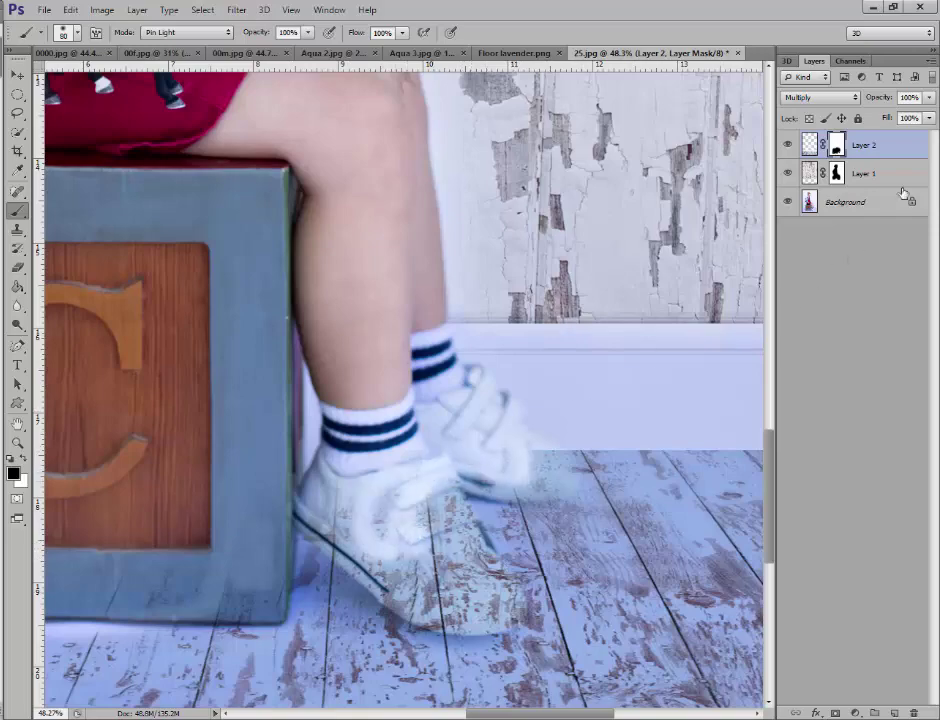
Step: Lower the floor layer's opacity to 25% and mask the remaining planks off both shoes, enlarging the brush to 175 px
{"action": "left_click", "coordinate": [928, 97]}
{"action": "left_click_drag", "start_coordinate": [925, 113], "coordinate": [876, 126]}
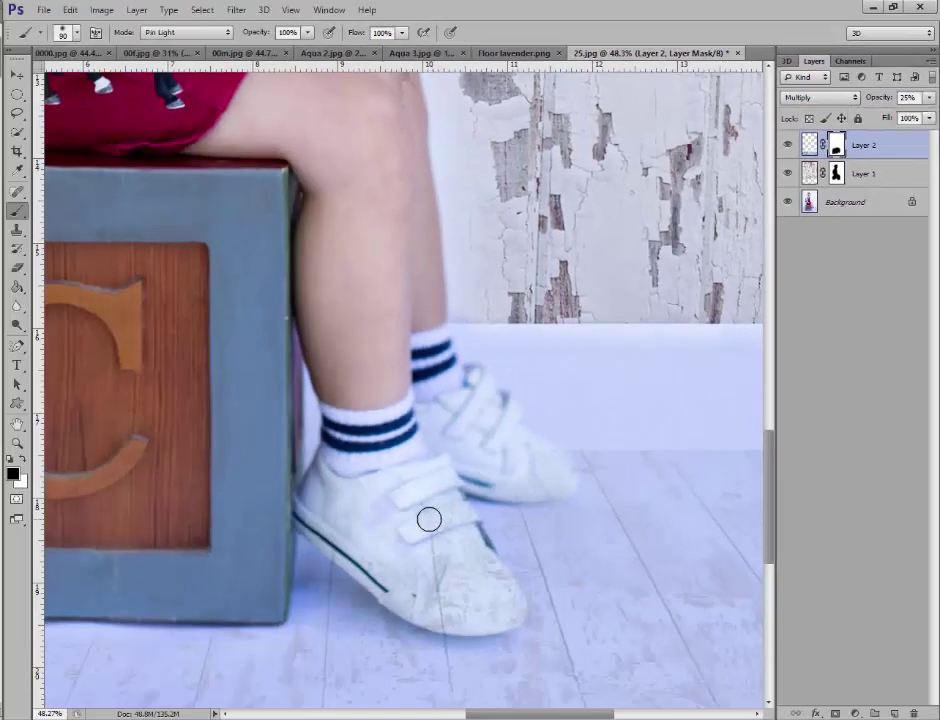
{"action": "mouse_move", "coordinate": [459, 581]}
{"action": "left_mouse_down"}
{"action": "mouse_move", "coordinate": [446, 508]}
{"action": "mouse_move", "coordinate": [464, 565]}
{"action": "mouse_move", "coordinate": [502, 604]}
{"action": "mouse_move", "coordinate": [469, 607]}
{"action": "mouse_move", "coordinate": [393, 575]}
{"action": "mouse_move", "coordinate": [330, 517]}
{"action": "mouse_move", "coordinate": [333, 501]}
{"action": "mouse_move", "coordinate": [438, 613]}
{"action": "left_mouse_up"}
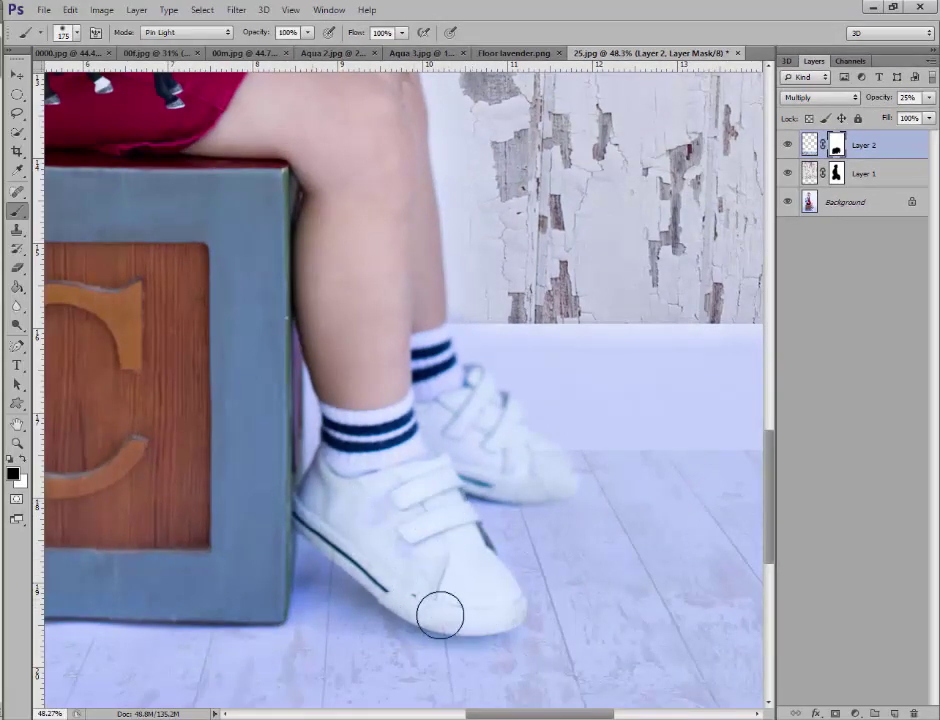
{"action": "mouse_move", "coordinate": [440, 413]}
{"action": "left_mouse_down"}
{"action": "mouse_move", "coordinate": [487, 482]}
{"action": "mouse_move", "coordinate": [555, 476]}
{"action": "mouse_move", "coordinate": [509, 444]}
{"action": "mouse_move", "coordinate": [472, 395]}
{"action": "mouse_move", "coordinate": [492, 451]}
{"action": "mouse_move", "coordinate": [341, 495]}
{"action": "mouse_move", "coordinate": [386, 387]}
{"action": "mouse_move", "coordinate": [355, 283]}
{"action": "mouse_move", "coordinate": [382, 251]}
{"action": "mouse_move", "coordinate": [488, 609]}
{"action": "left_mouse_up"}
Step: Restore the floor layer's opacity to 100%
{"action": "scroll", "coordinate": [376, 354], "scroll_direction": "down", "scroll_amount": 5}
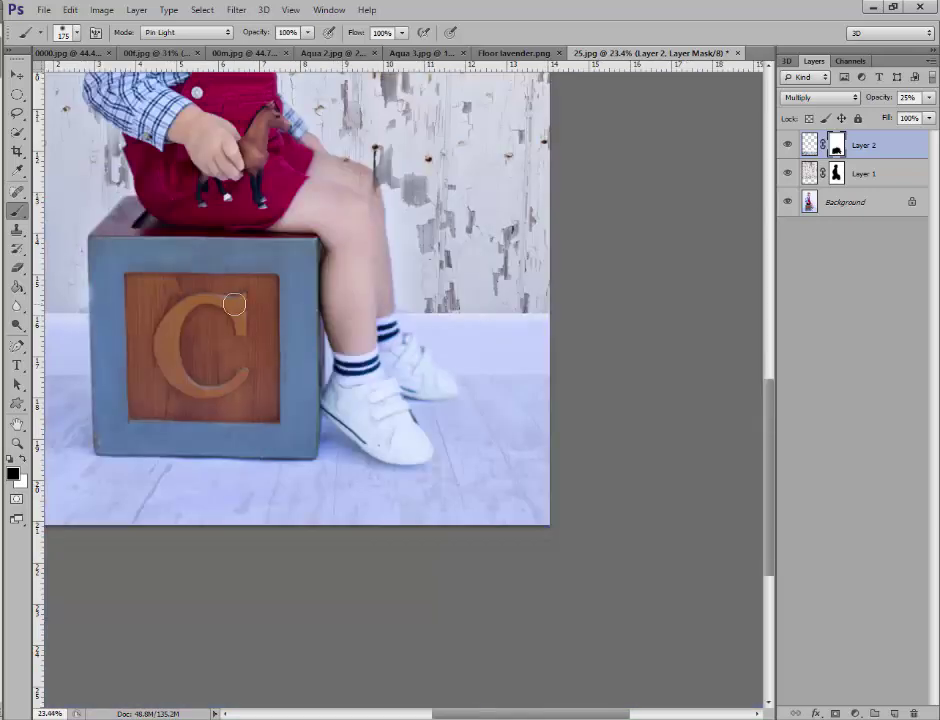
{"action": "scroll", "coordinate": [313, 306], "scroll_direction": "down", "scroll_amount": 1}
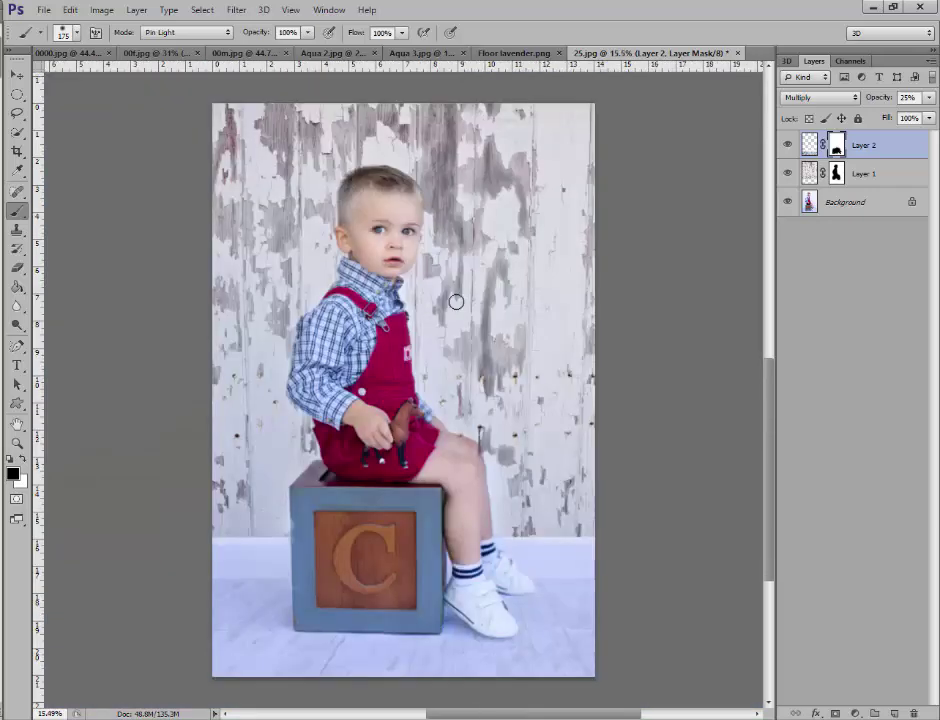
{"action": "left_click", "coordinate": [929, 99]}
{"action": "left_click_drag", "start_coordinate": [890, 119], "coordinate": [934, 115]}
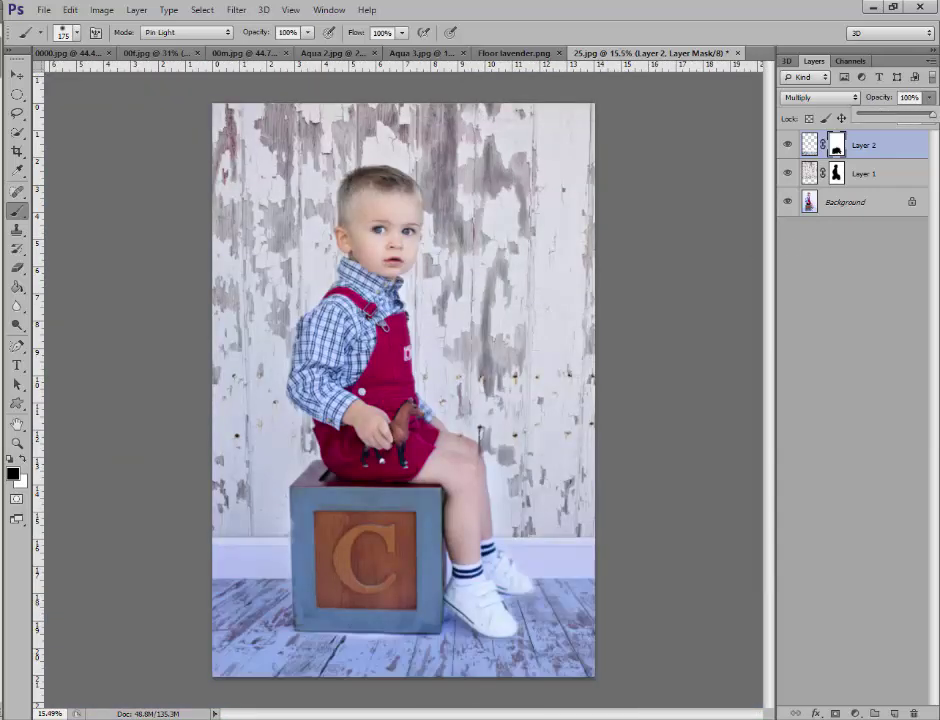
{"action": "left_click", "coordinate": [426, 614]}
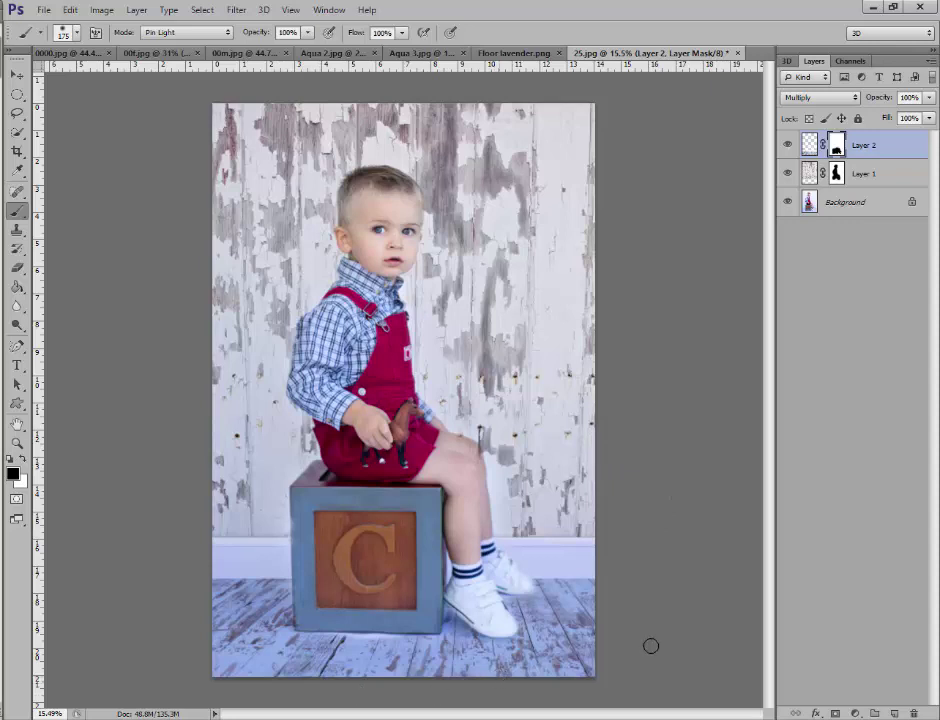
Step: Hide the wood wall and floor layers to compare with the original photo, and show both again
{"action": "left_click", "coordinate": [789, 174]}
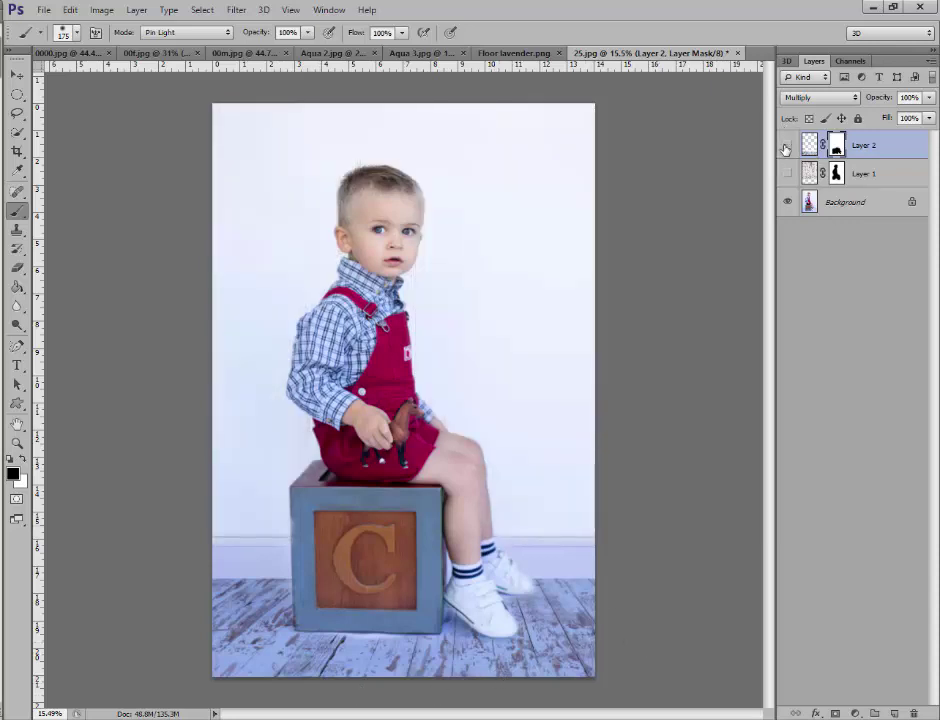
{"action": "left_click", "coordinate": [786, 148]}
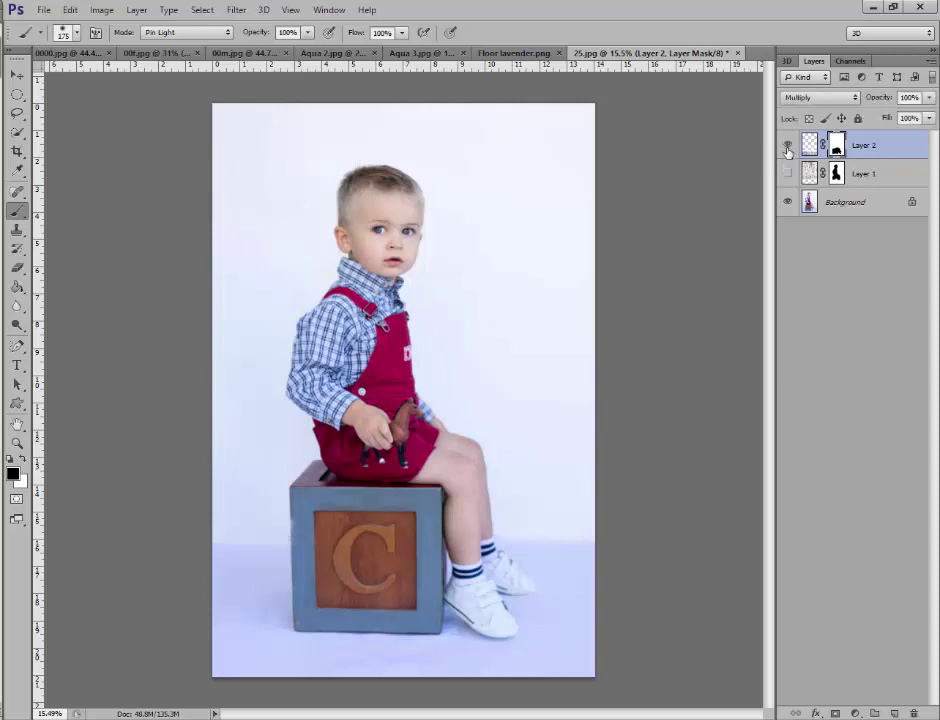
{"action": "left_click", "coordinate": [787, 147]}
{"action": "left_click", "coordinate": [787, 174]}
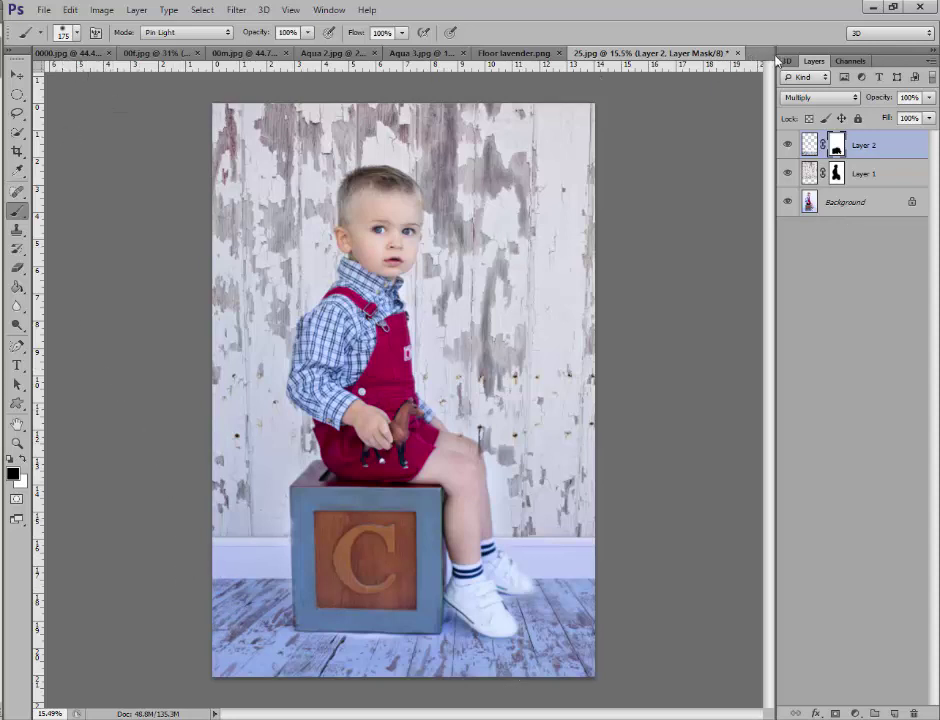
Step: Examine the before-and-after backdrop samples in 0000.jpg, 00f.jpg and 00m.jpg
{"action": "left_click", "coordinate": [60, 52]}
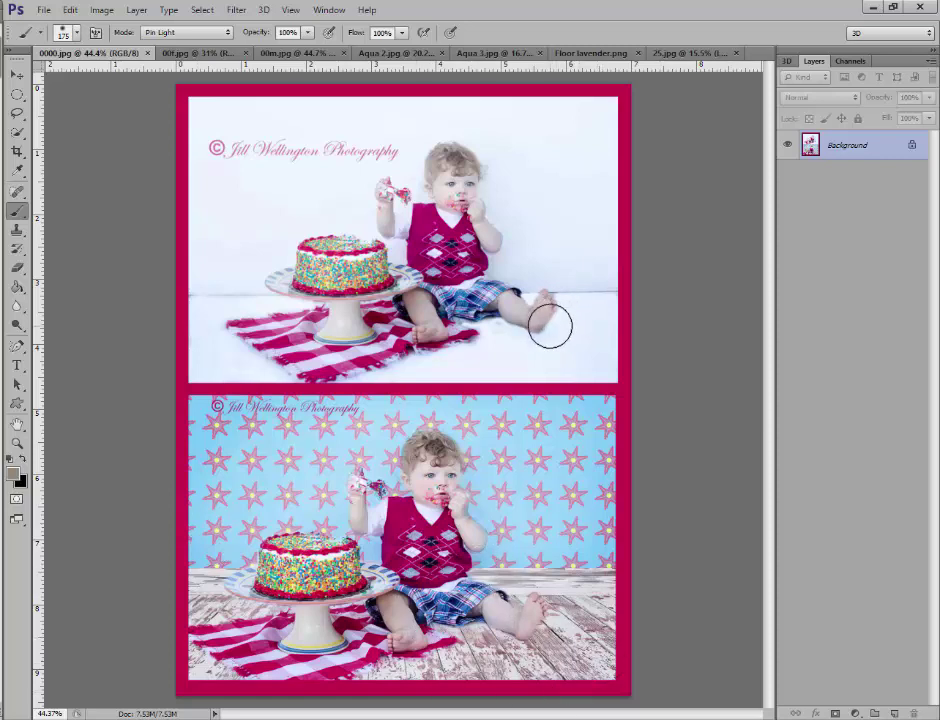
{"action": "left_click", "coordinate": [195, 52]}
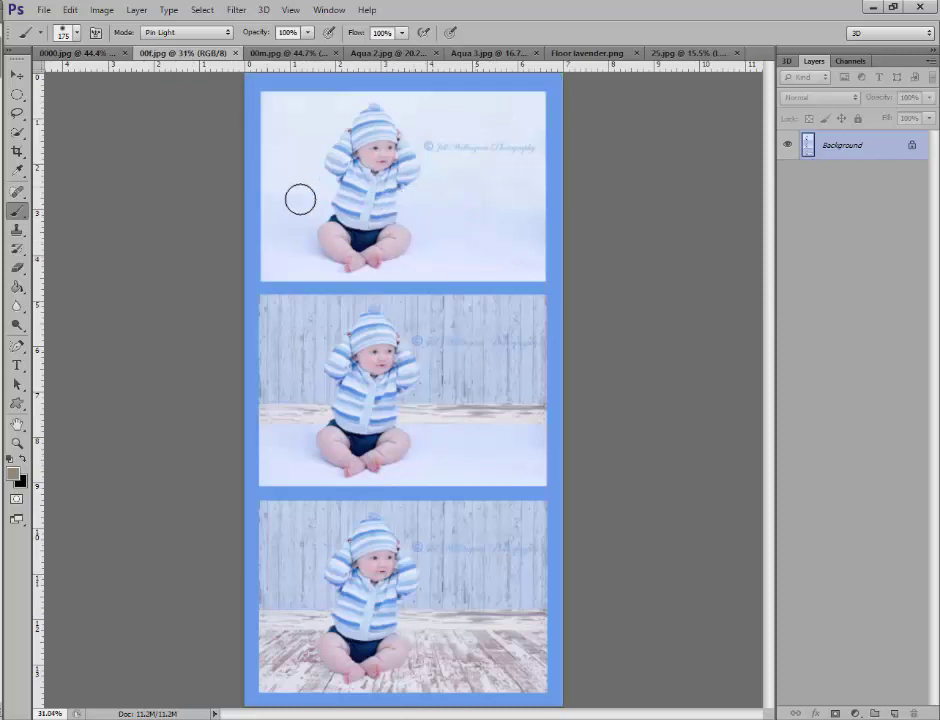
{"action": "scroll", "coordinate": [436, 202], "scroll_direction": "up", "scroll_amount": 3}
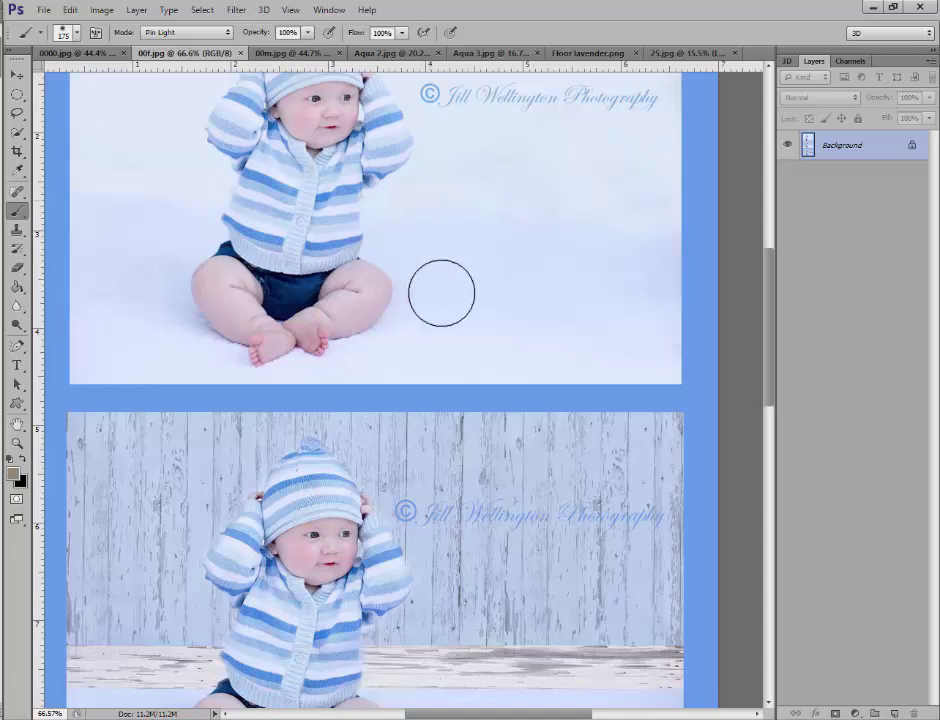
{"action": "scroll", "coordinate": [440, 300], "scroll_direction": "down", "scroll_amount": 1}
{"action": "scroll", "coordinate": [461, 318], "scroll_direction": "down", "scroll_amount": 1}
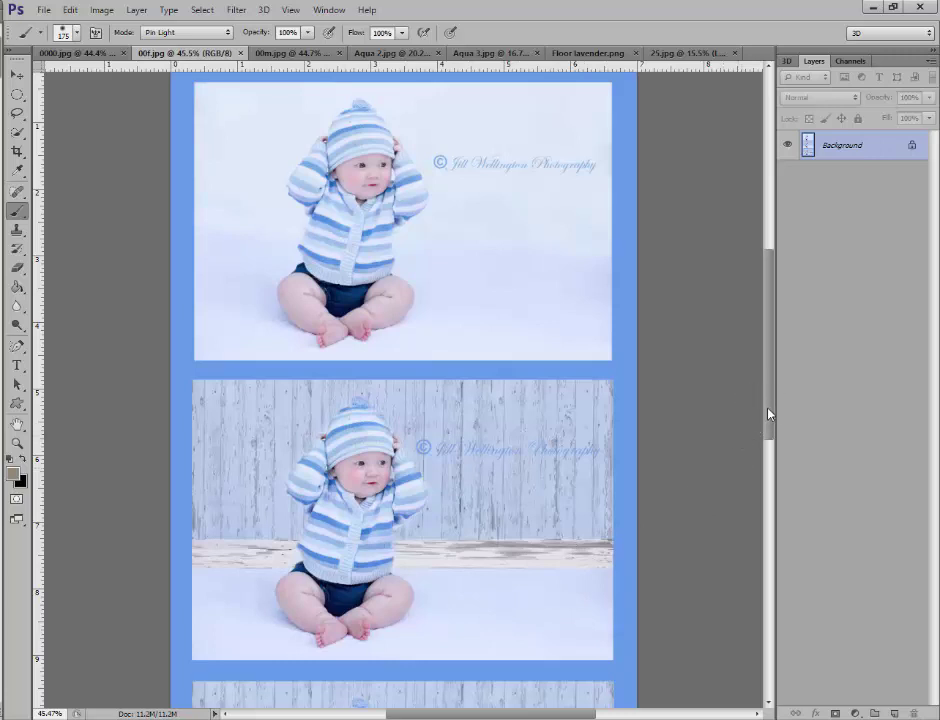
{"action": "left_click_drag", "start_coordinate": [768, 414], "coordinate": [767, 542]}
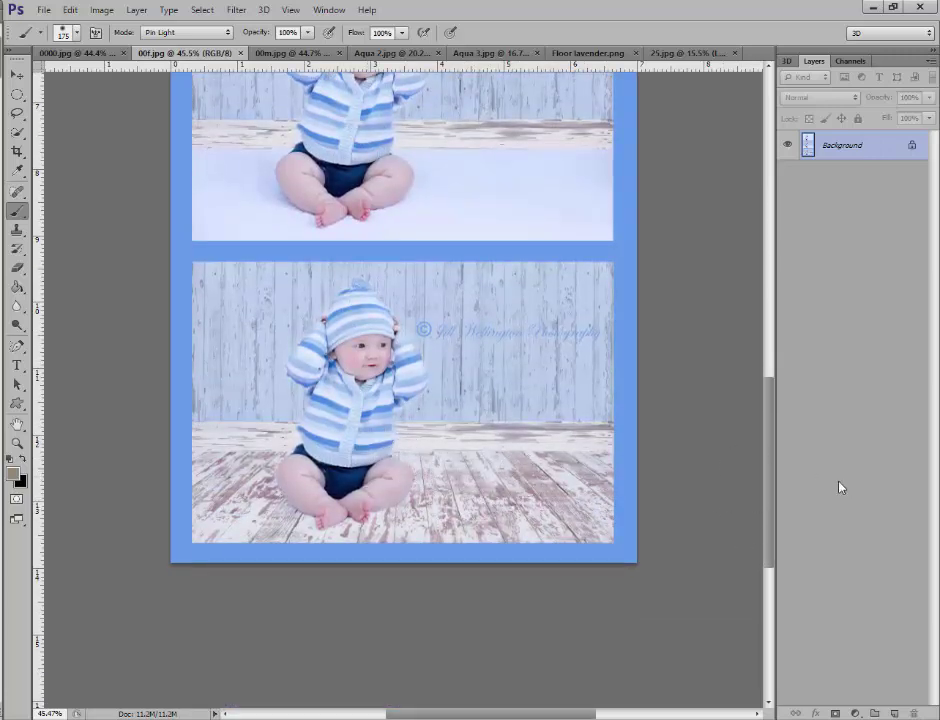
{"action": "left_click_drag", "start_coordinate": [772, 493], "coordinate": [784, 338]}
{"action": "left_click", "coordinate": [294, 52]}
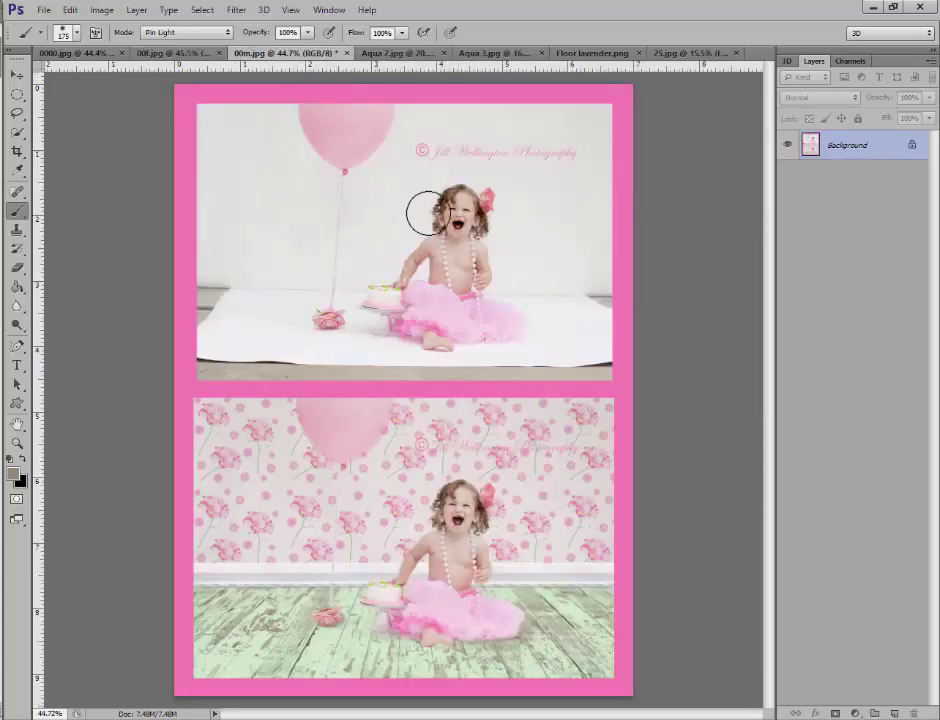